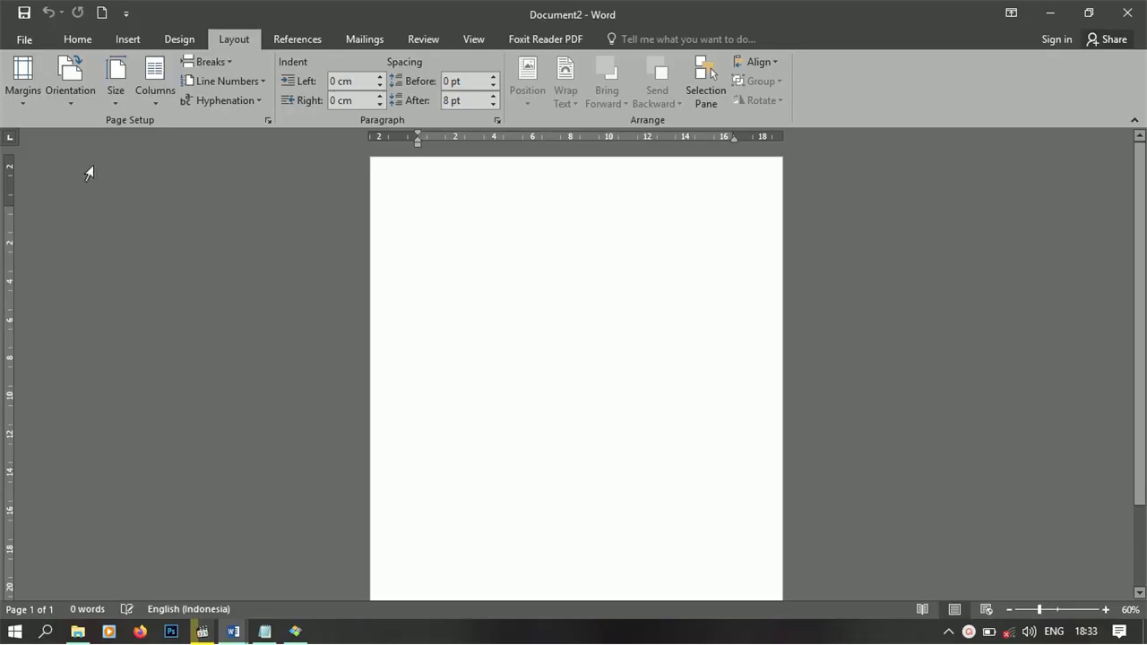
Set the page to Narrow margins, Landscape orientation and A4 paper size
left_click(26, 80)
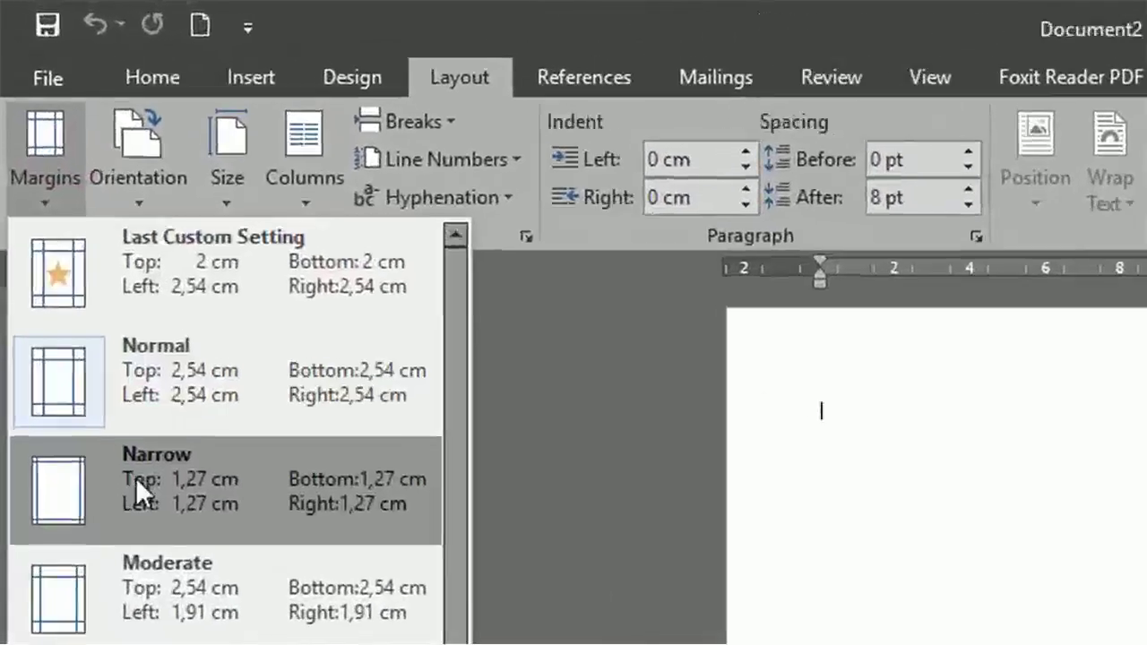
left_click(135, 476)
left_click(142, 175)
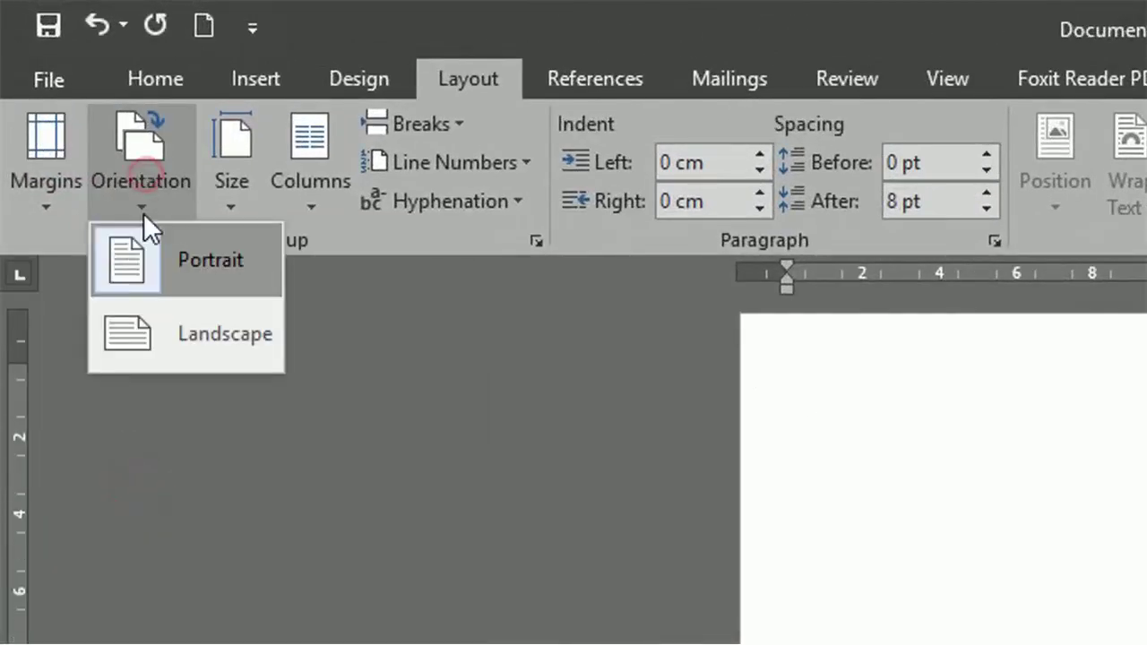
left_click(147, 335)
left_click(233, 130)
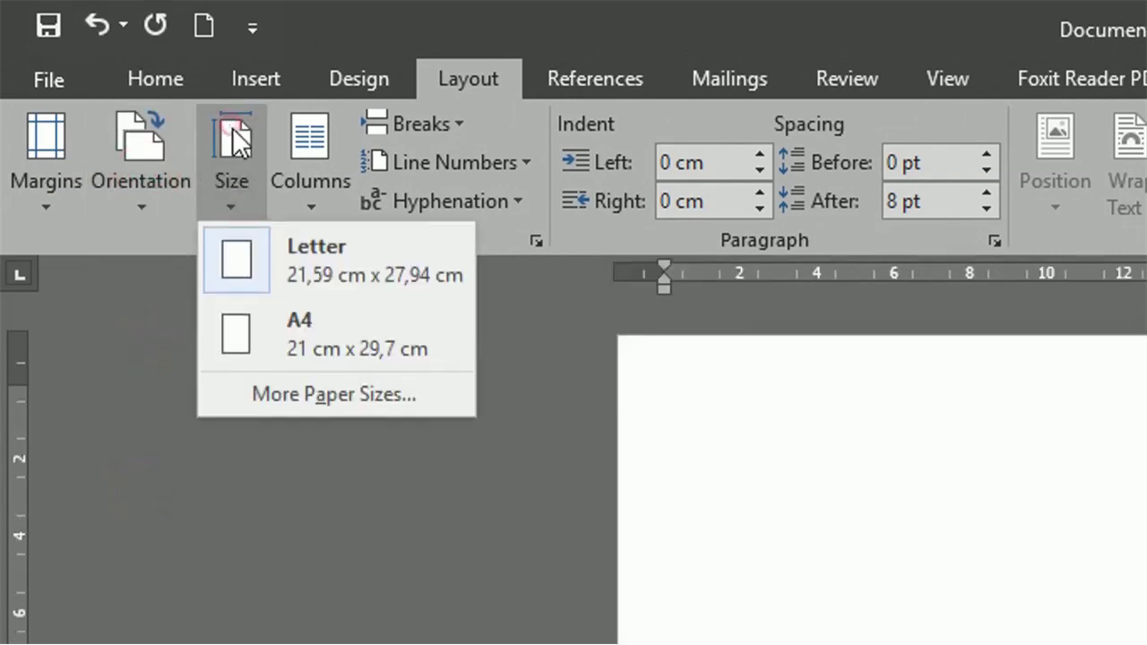
left_click(271, 327)
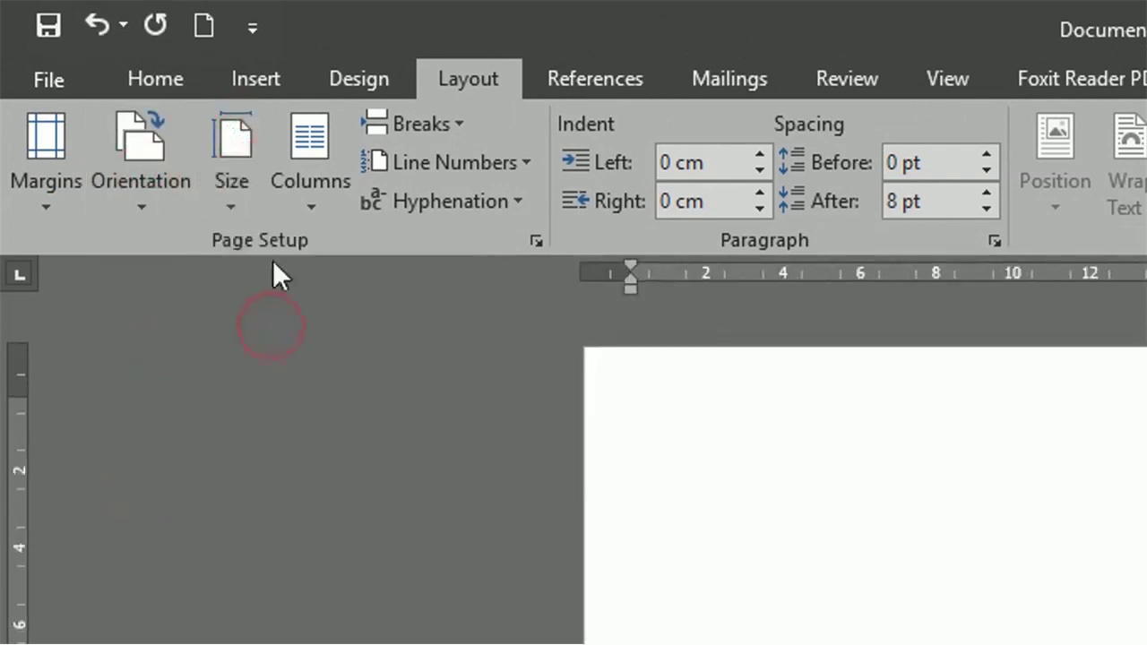
left_click(278, 94)
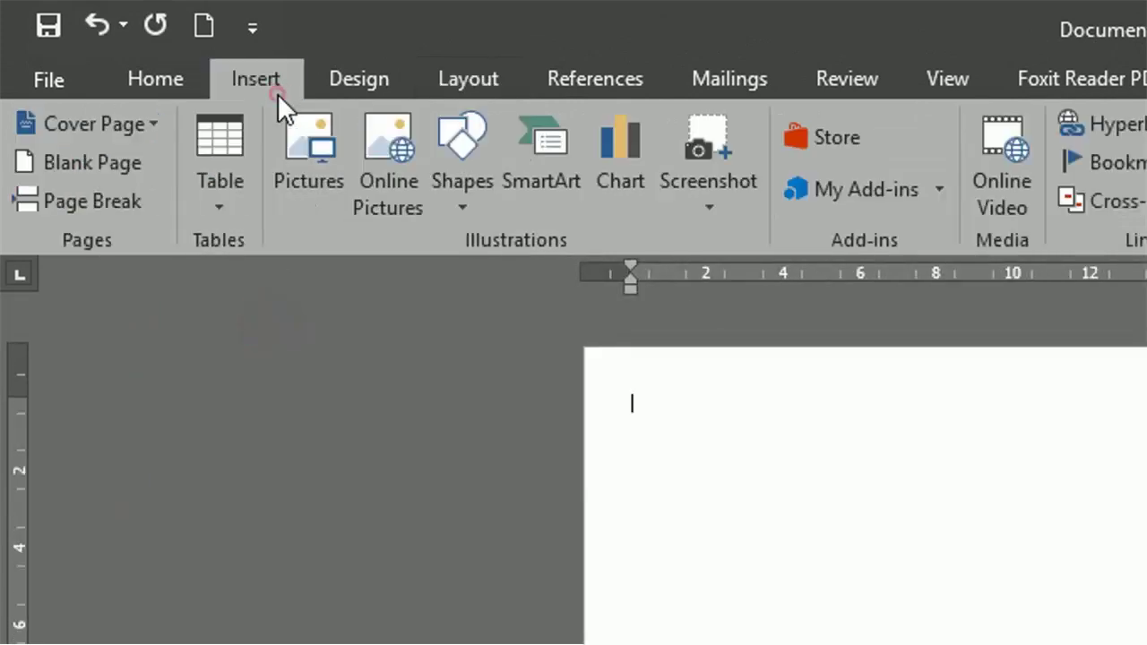
Draw a rectangle stretching from the page's top-left to its bottom-right corner
left_click(454, 137)
left_click(534, 280)
left_click_drag(306, 190, 720, 464)
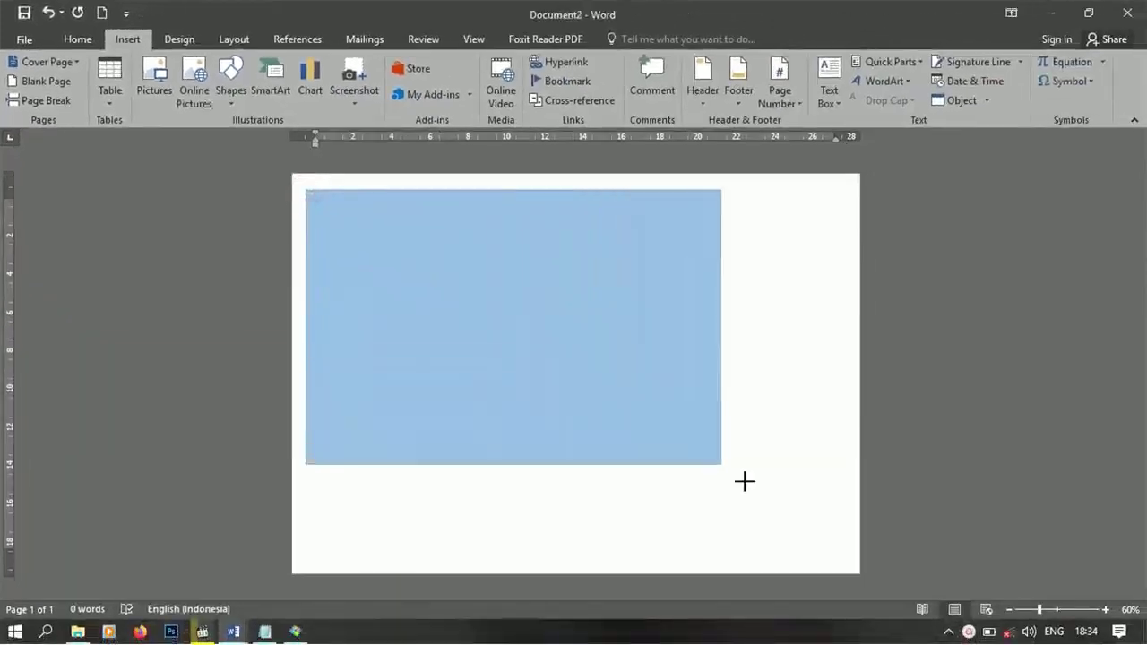
left_click_drag(744, 482, 855, 561)
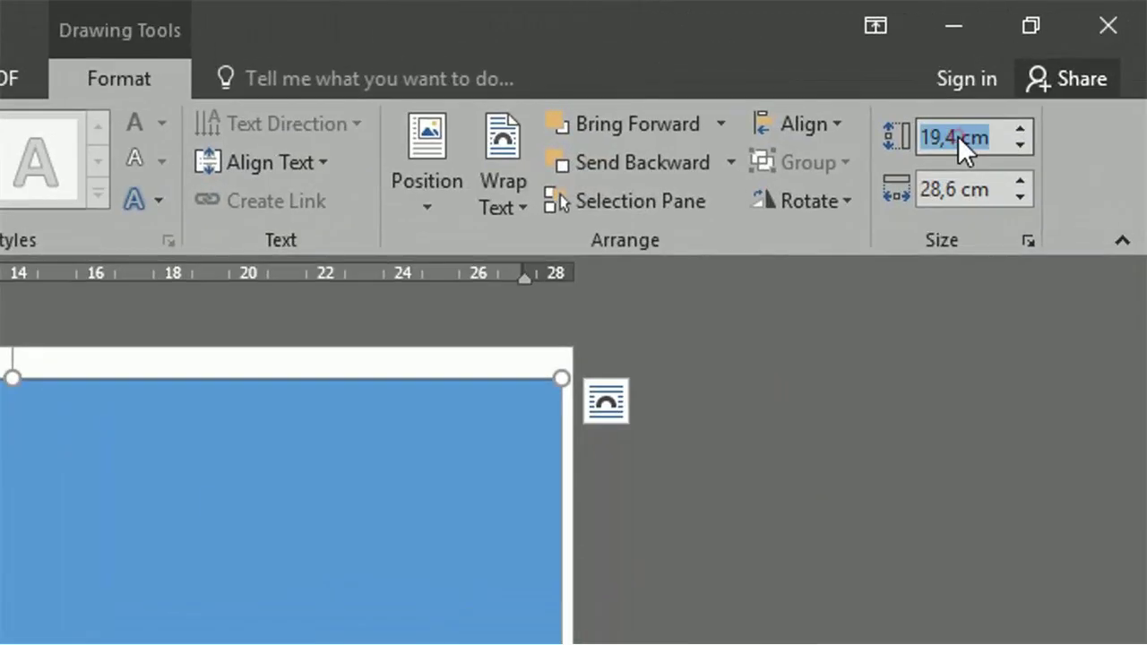
Size the rectangle to 21 cm high and 29,7 cm wide
left_click(1052, 68)
type("21")
left_click(989, 190)
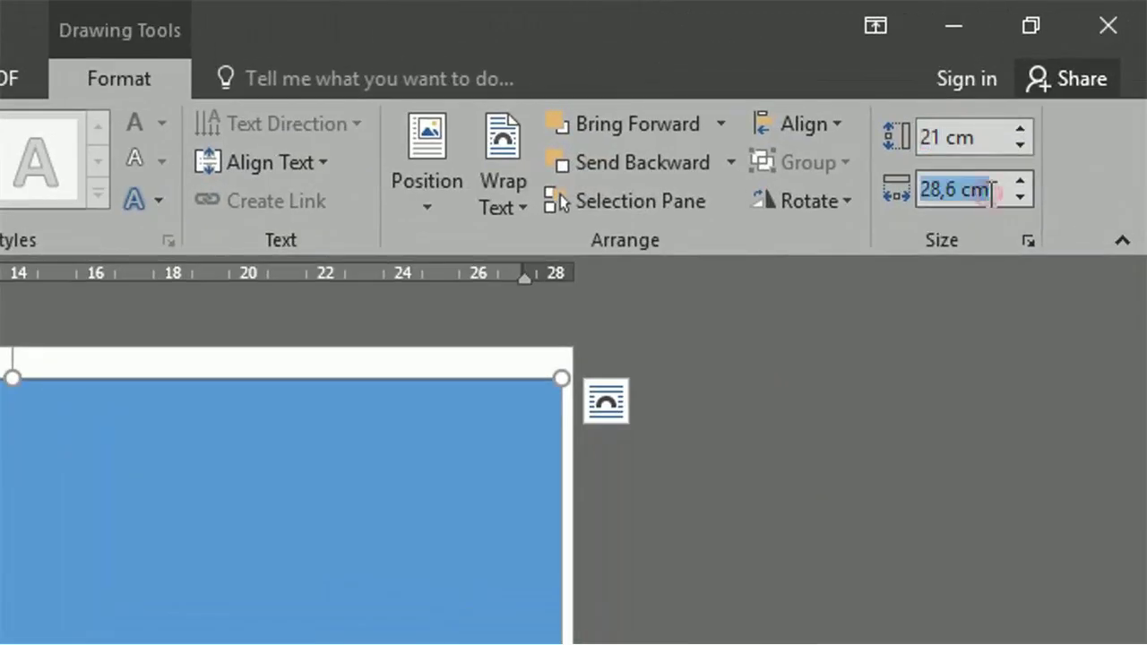
type("29,7")
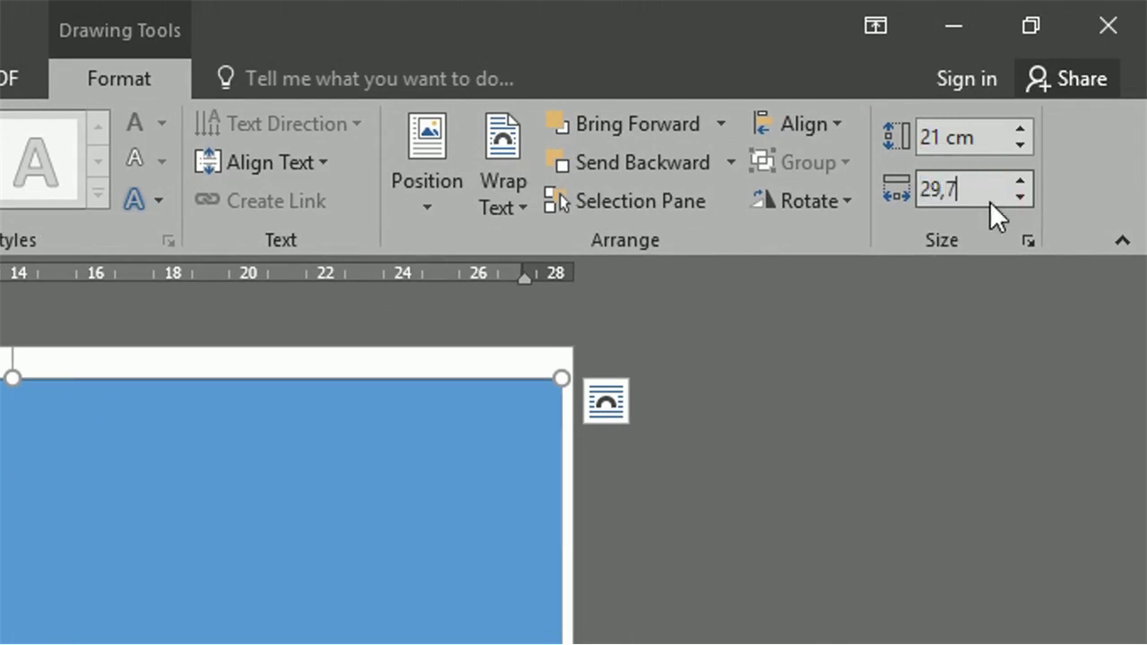
key("Return")
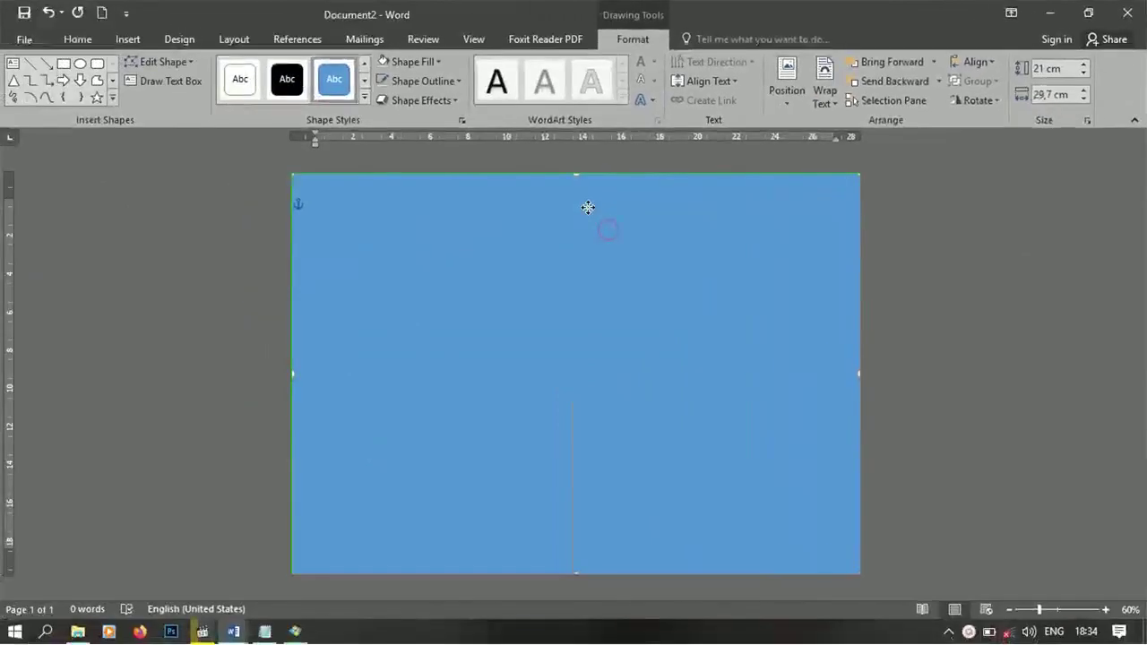
Fill the page rectangle with the BG picture from the computer
right_click(588, 210)
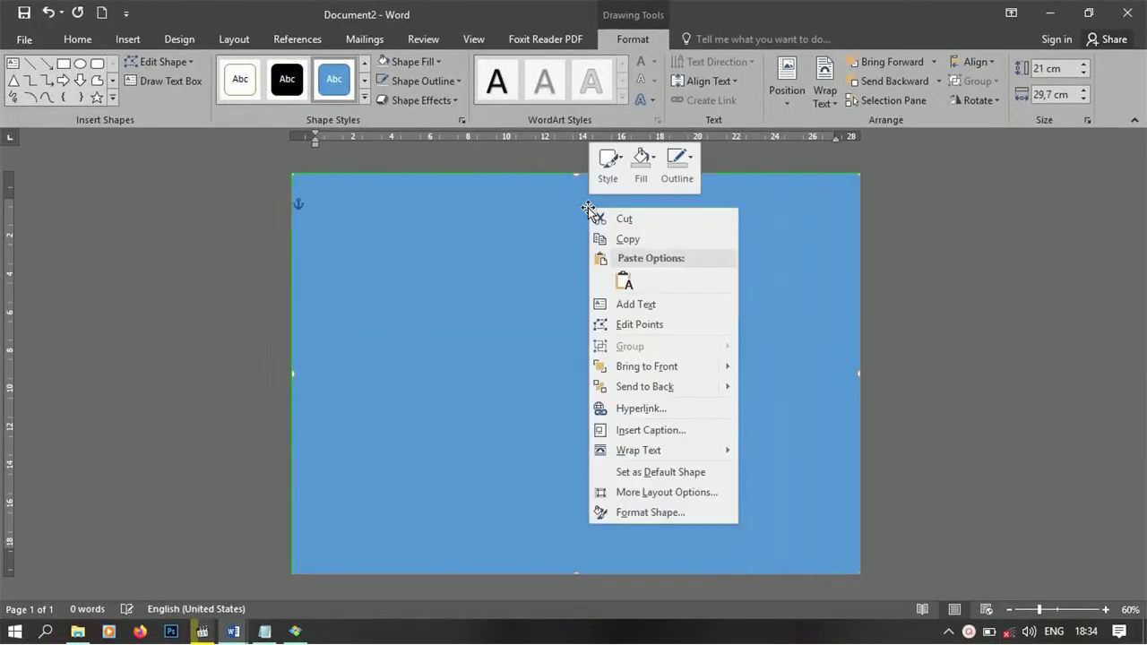
left_click(640, 168)
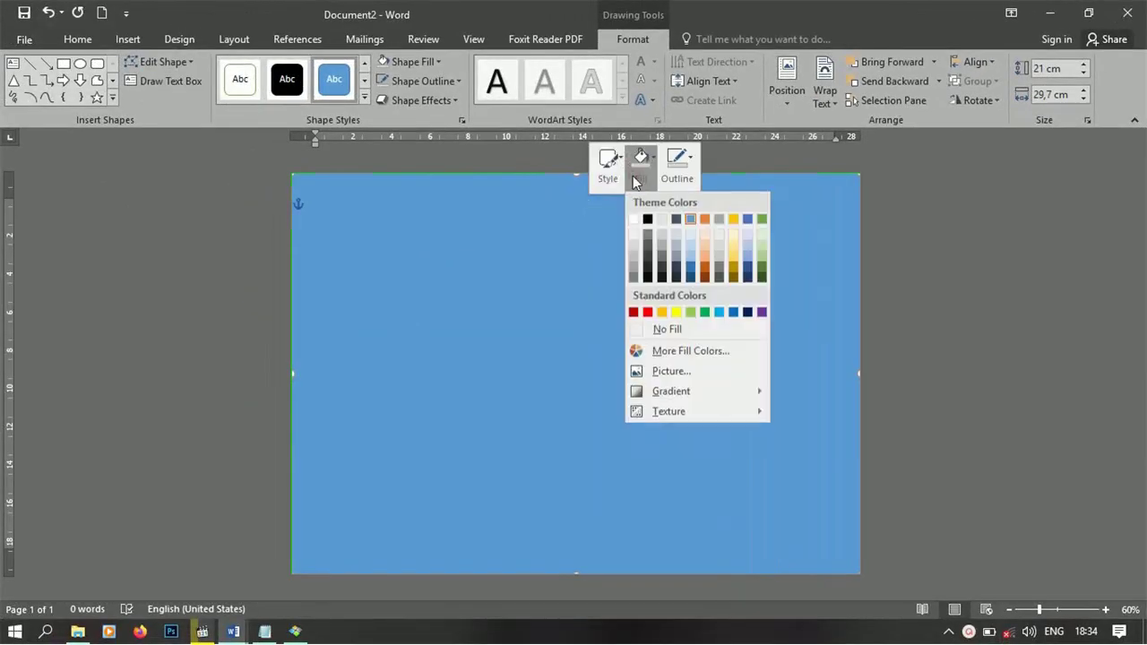
left_click(679, 368)
left_click(600, 357)
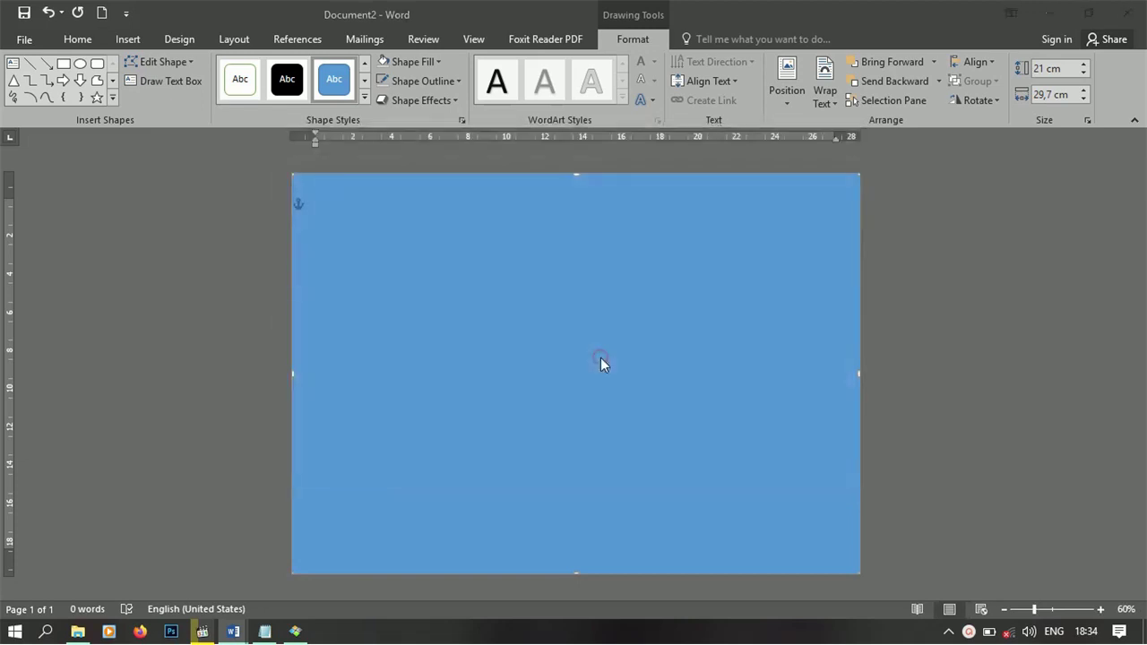
left_click(223, 178)
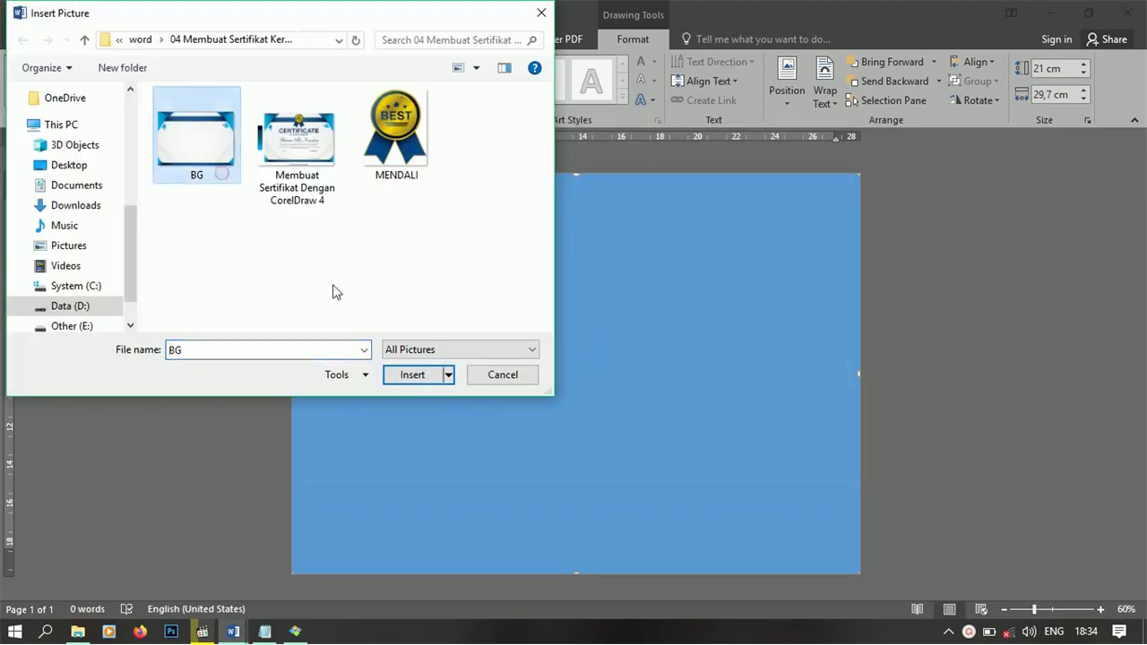
left_click(414, 374)
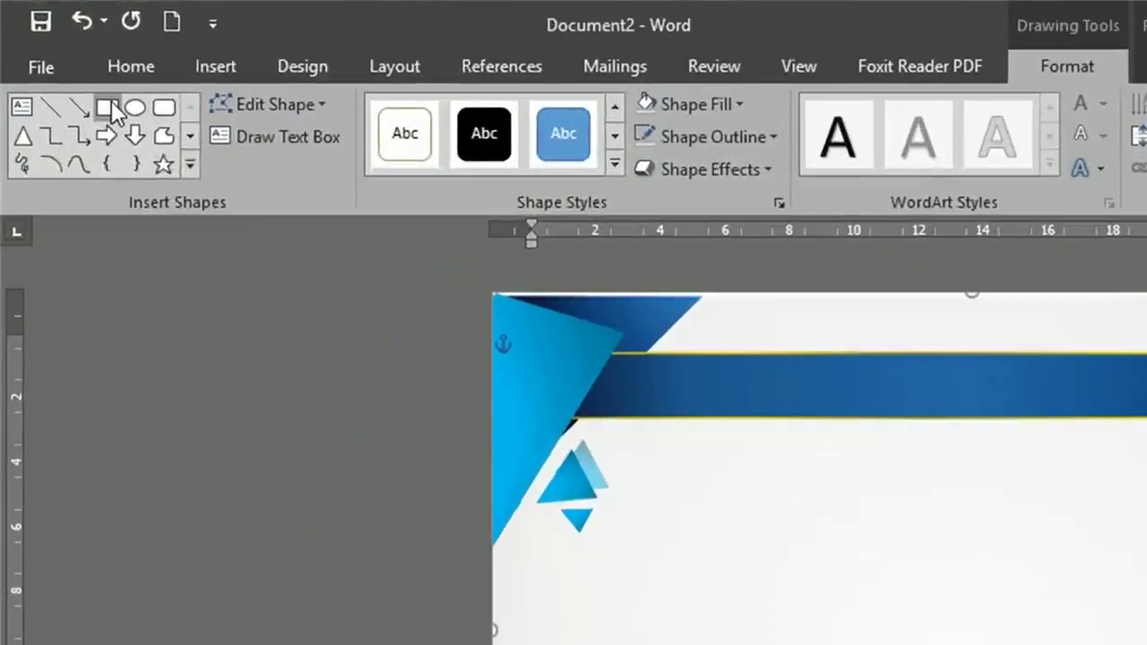
Draw a small rectangle and fill it with the MENDALI medal picture
left_click(106, 108)
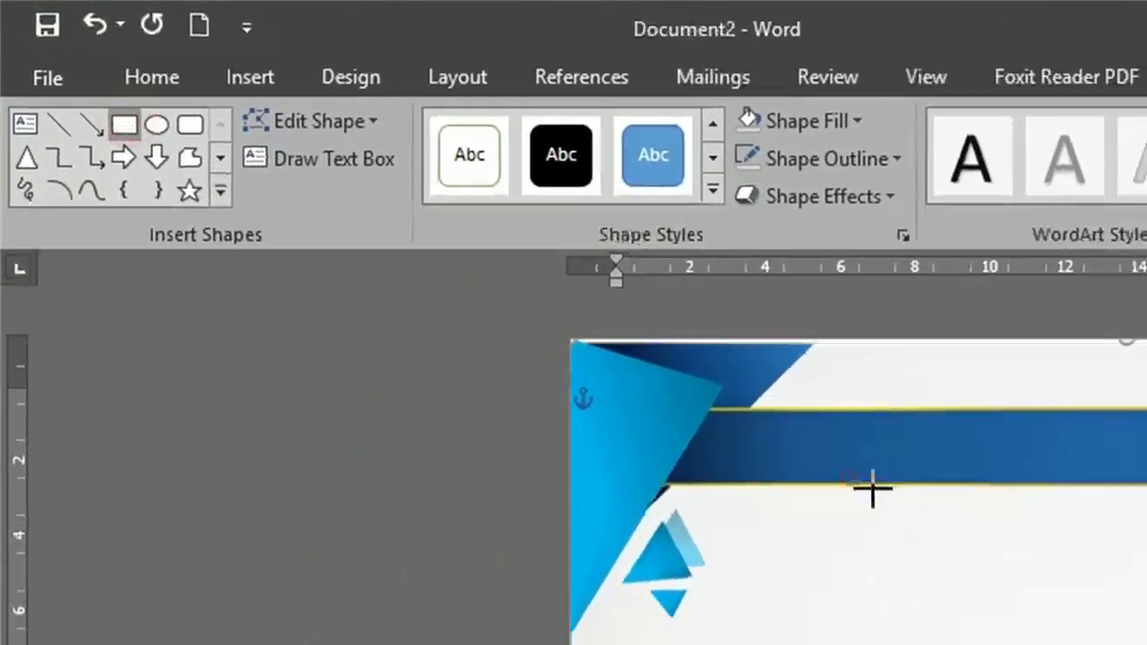
left_click_drag(871, 488, 536, 363)
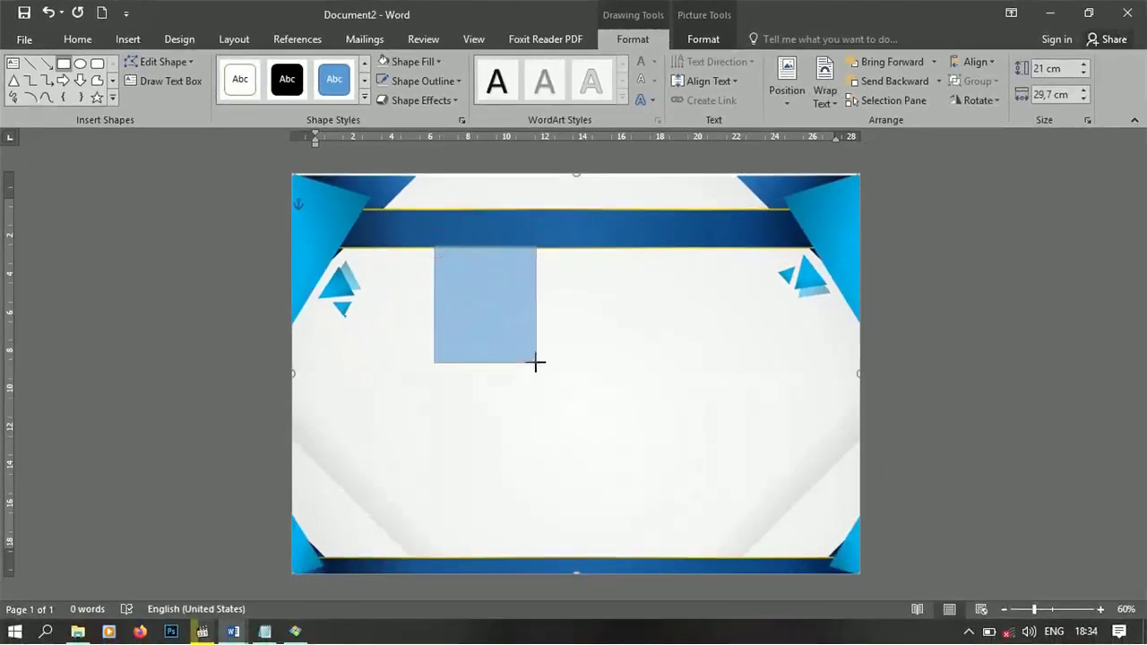
right_click(477, 302)
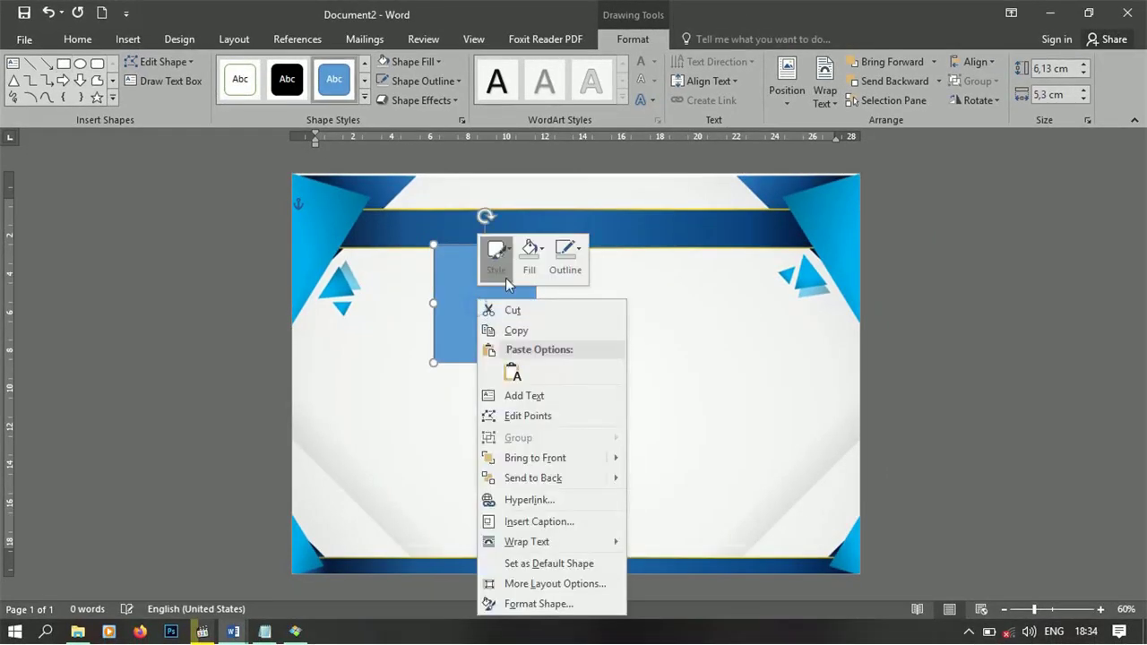
left_click(526, 260)
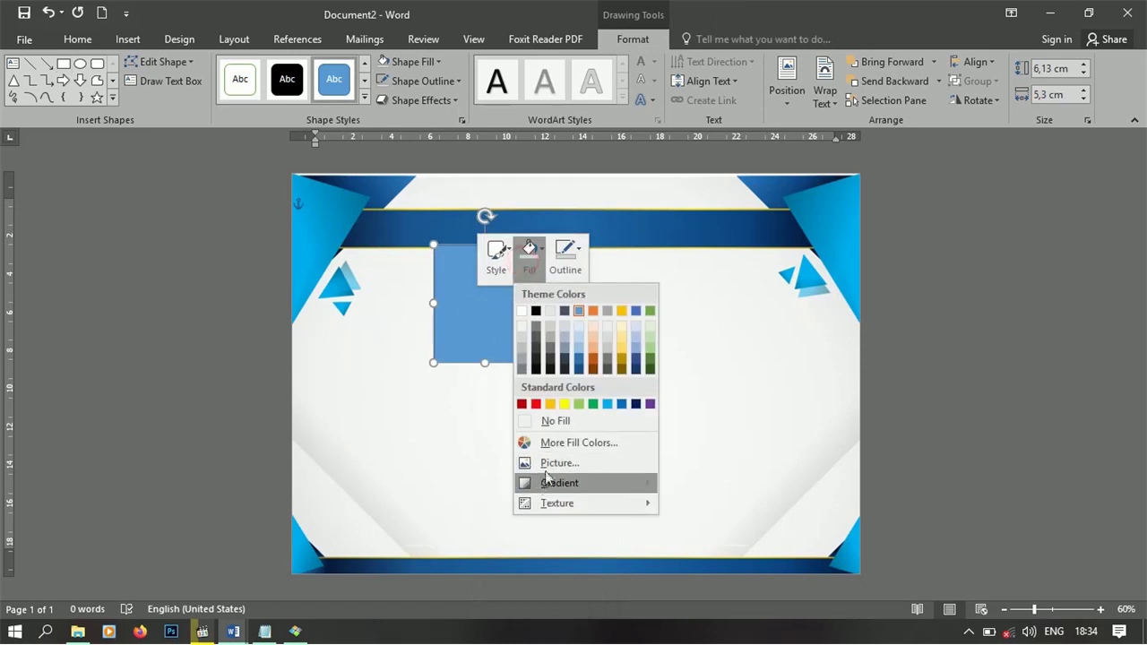
left_click(549, 464)
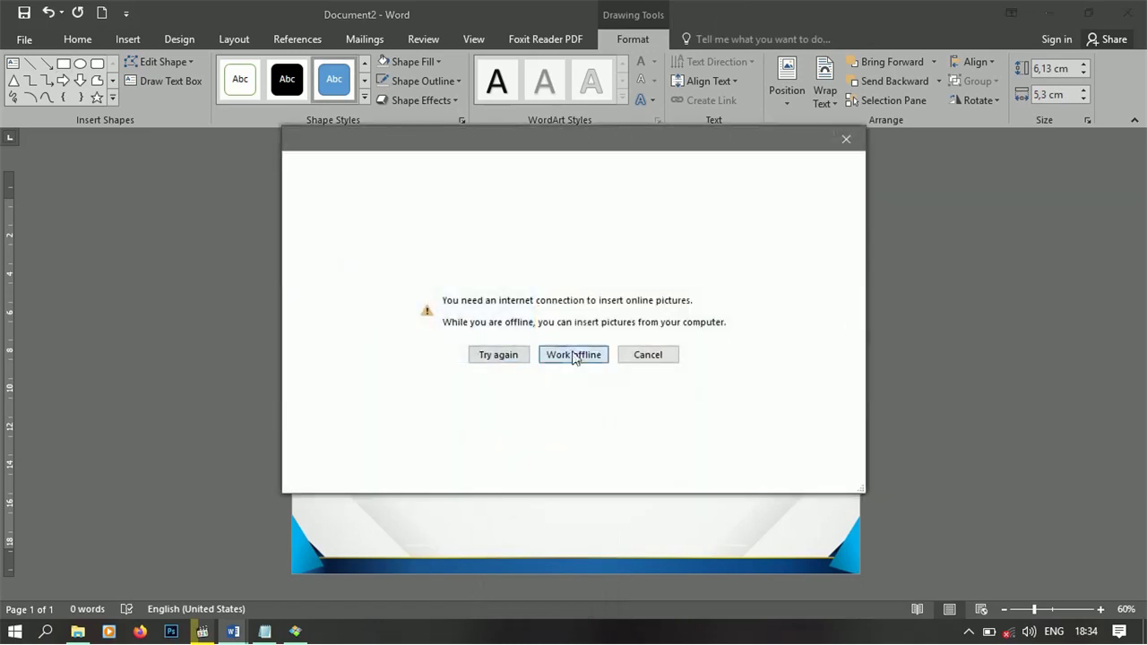
left_click(572, 356)
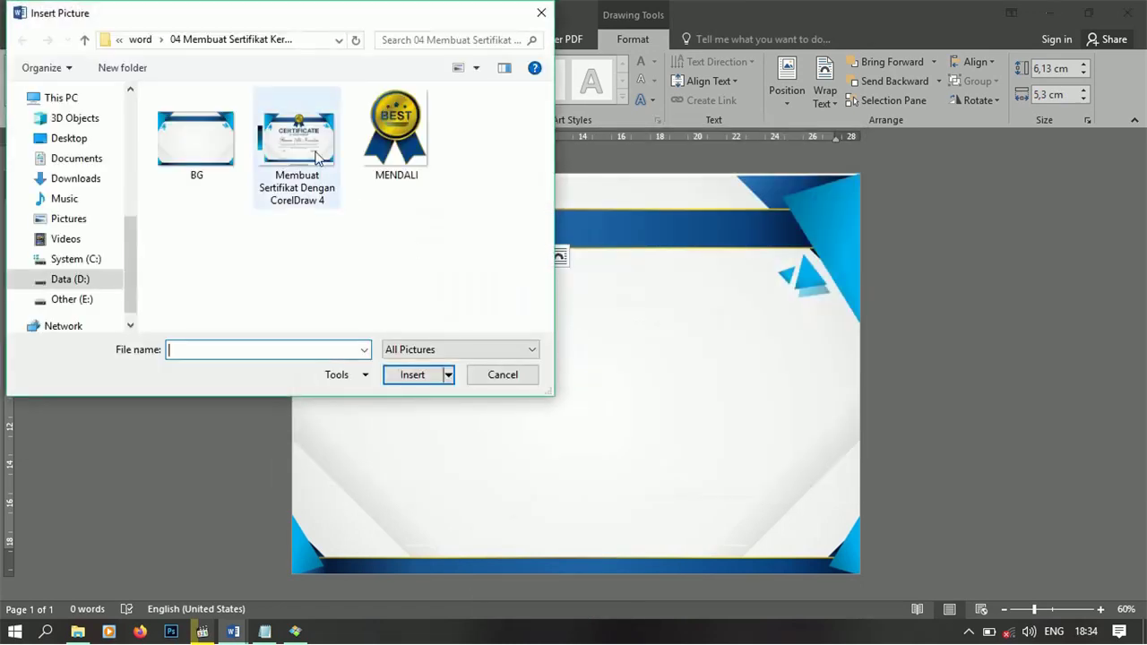
left_click(404, 154)
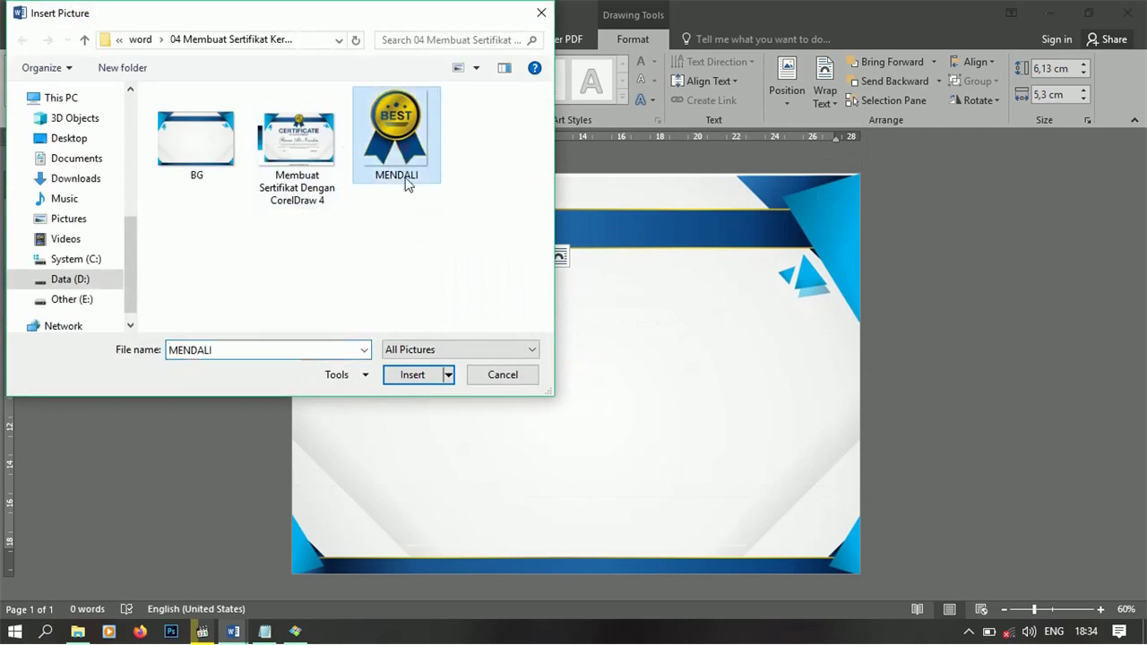
left_click(428, 377)
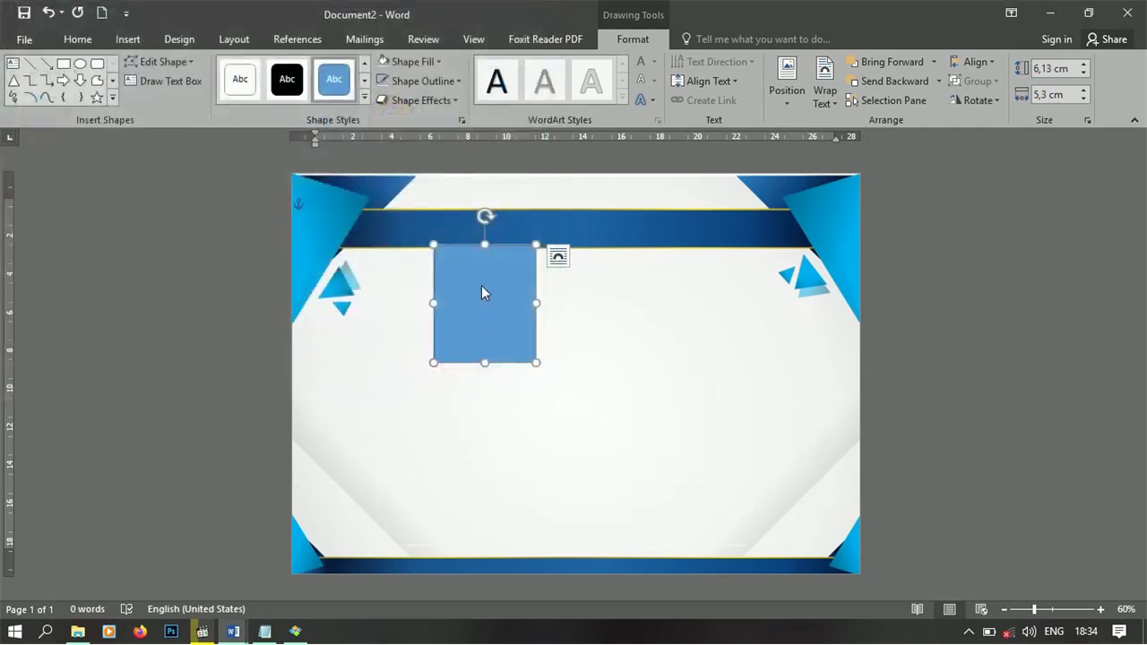
Remove the medal's outline and centre it, shrunk to about 4,91 cm, on the top banner
right_click(481, 284)
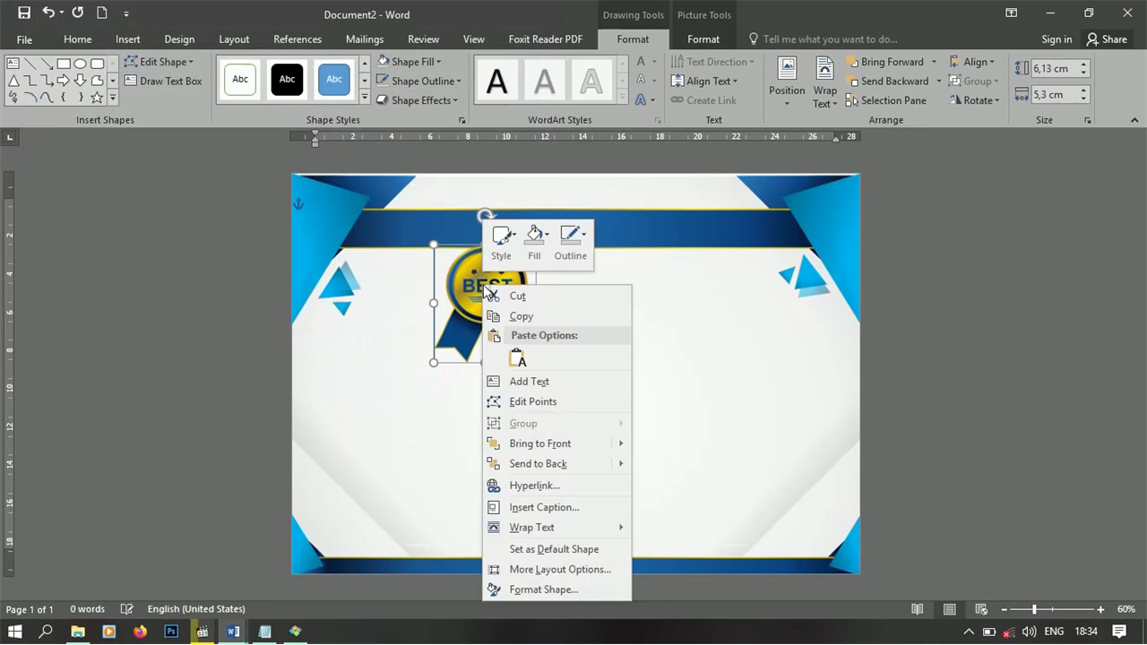
left_click(570, 240)
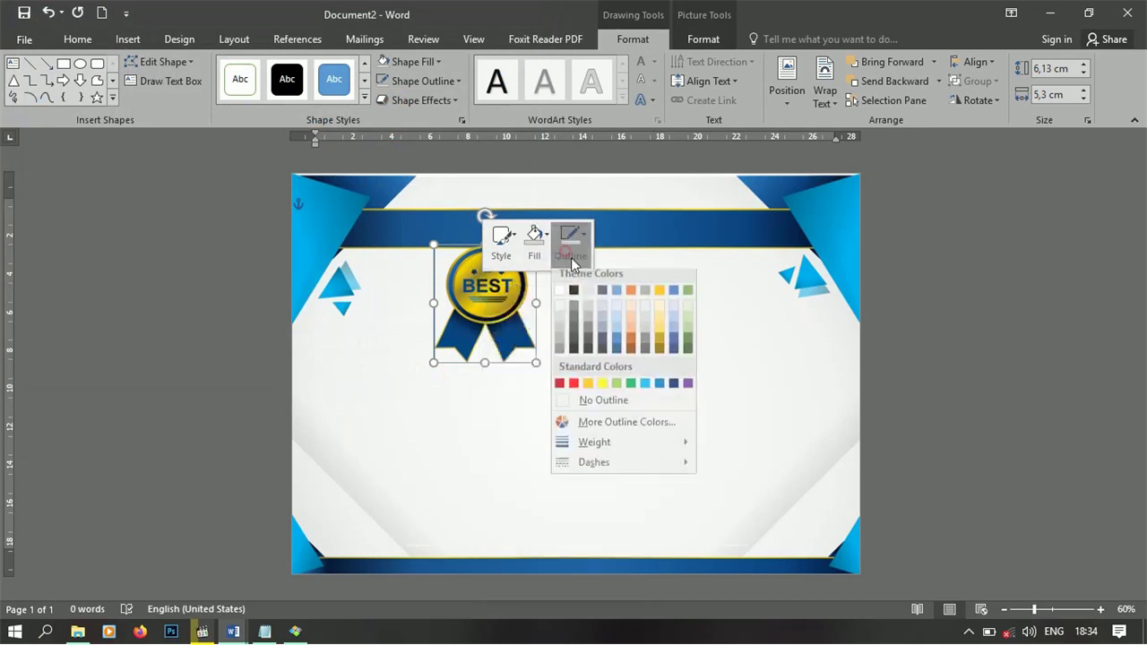
left_click(578, 408)
mouse_move(477, 328)
left_mouse_down()
mouse_move(543, 267)
mouse_move(575, 273)
mouse_move(610, 302)
left_mouse_up()
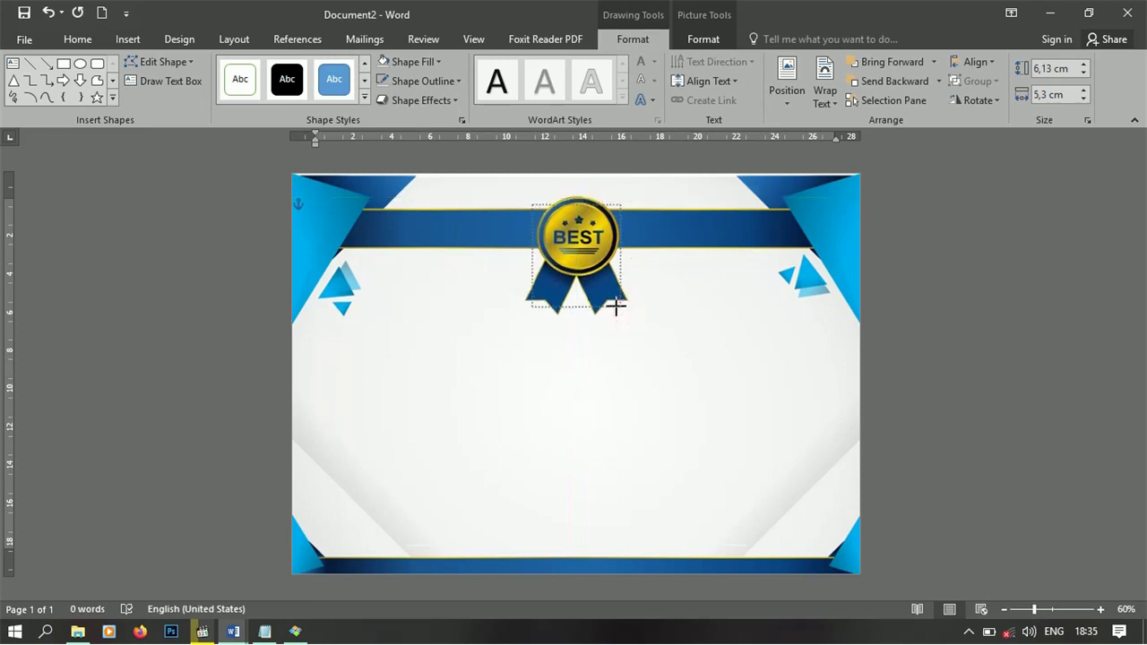
left_click_drag(610, 303, 610, 301)
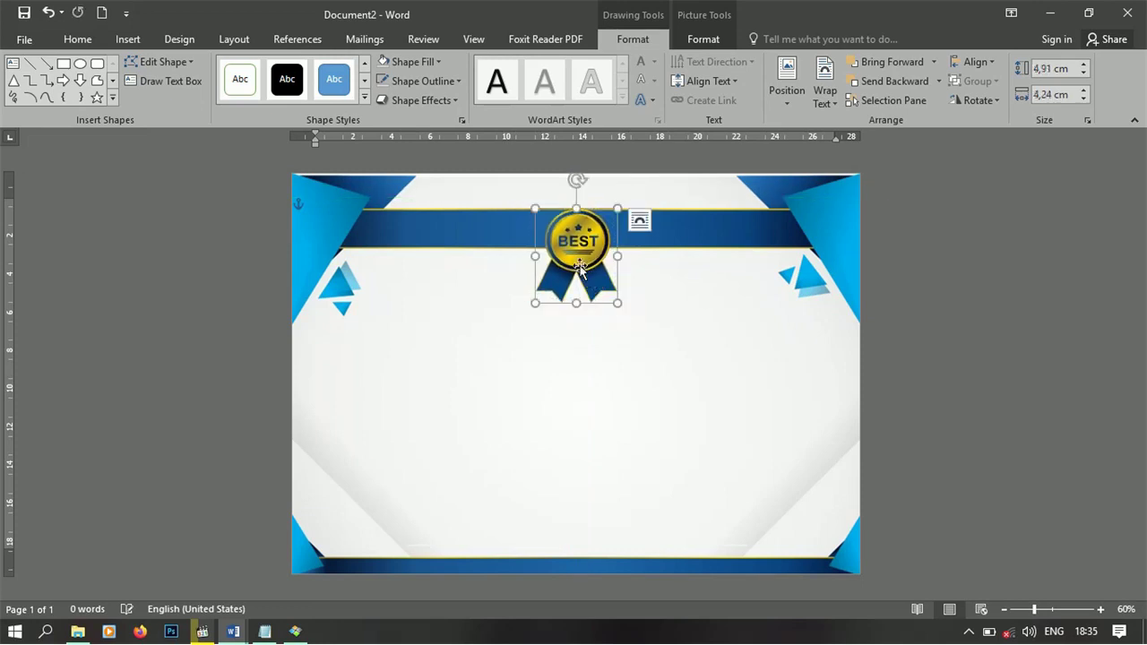
left_click_drag(580, 266, 571, 253)
Draw a text box below the medal with No Fill and No Outline
left_click(13, 63)
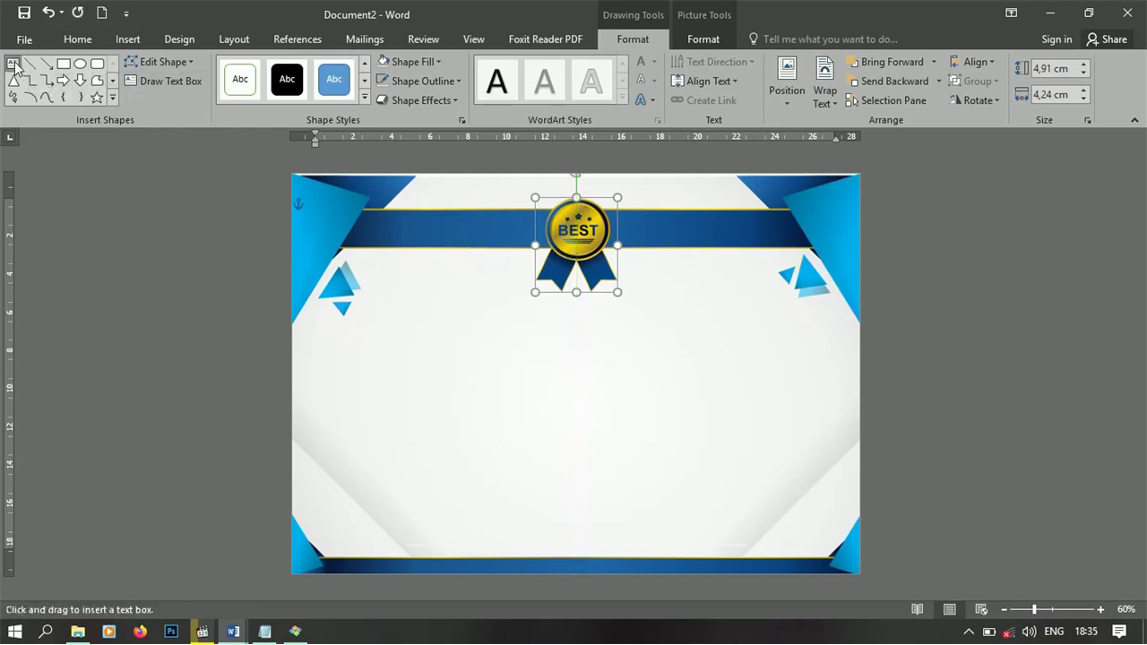
left_click_drag(362, 322, 767, 419)
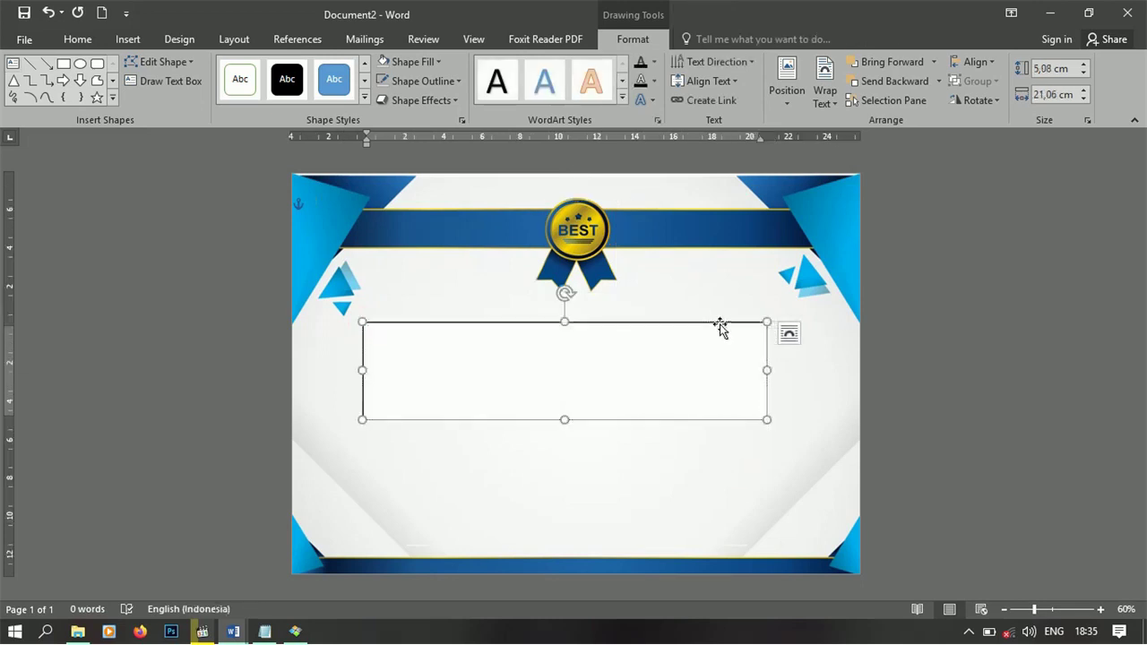
right_click(720, 327)
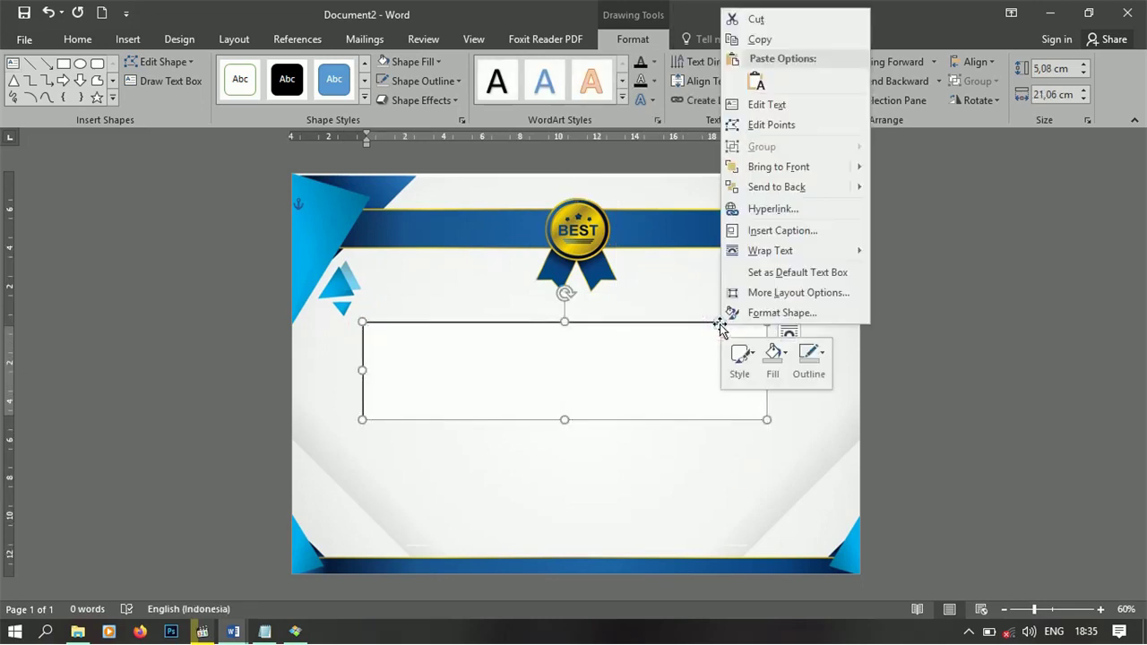
left_click(763, 362)
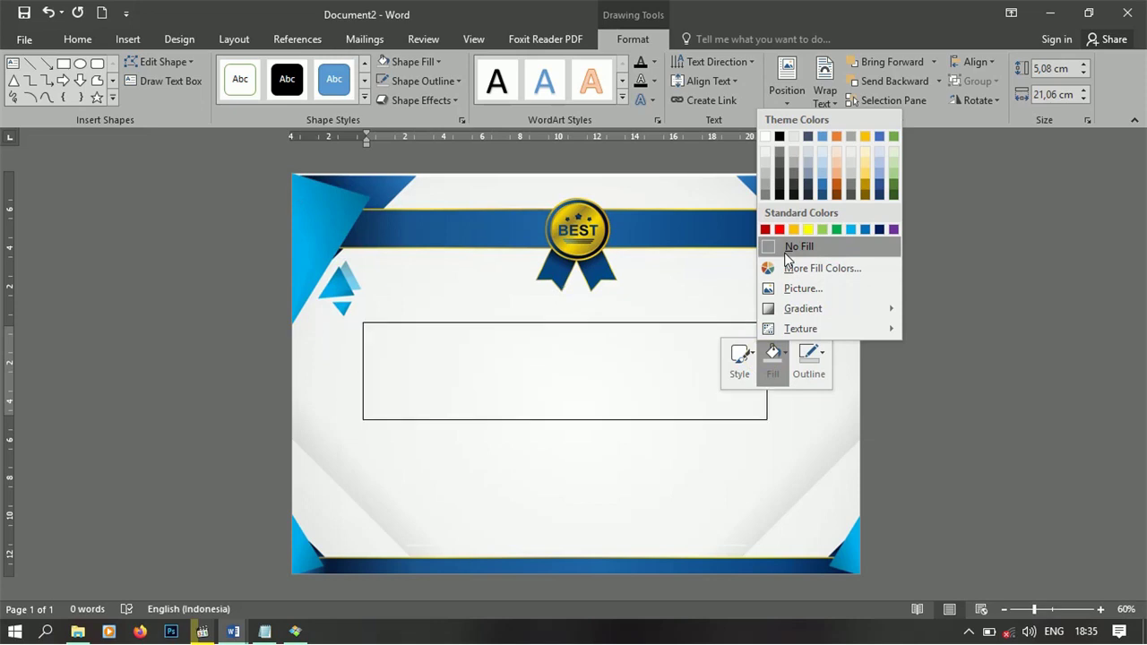
left_click(770, 247)
left_click(812, 373)
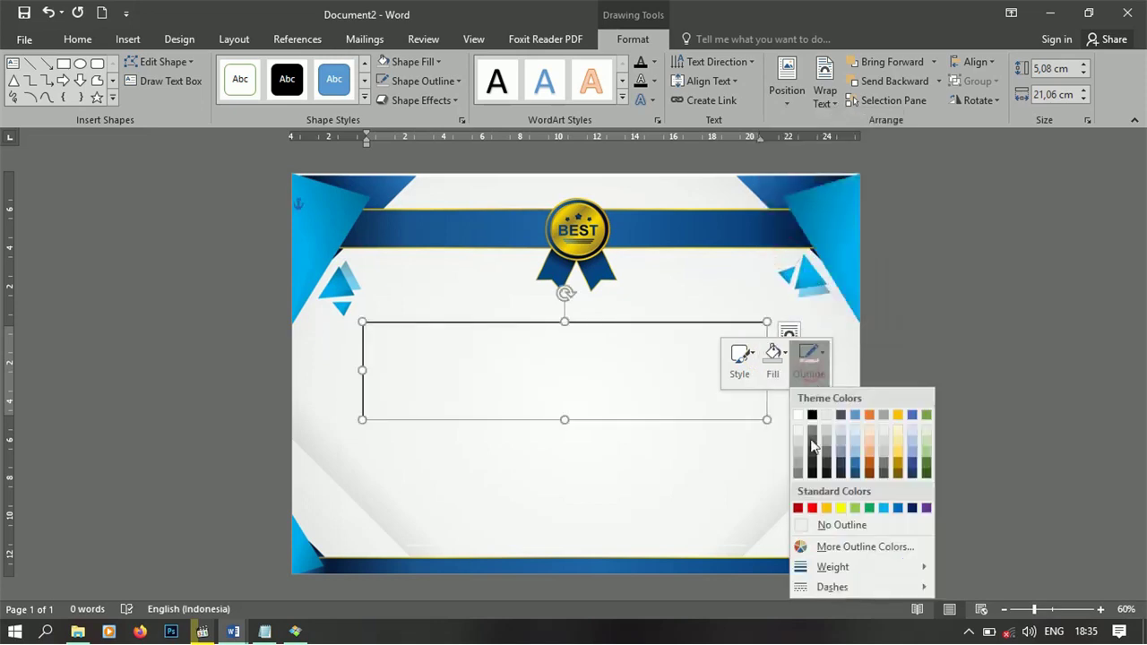
left_click(825, 525)
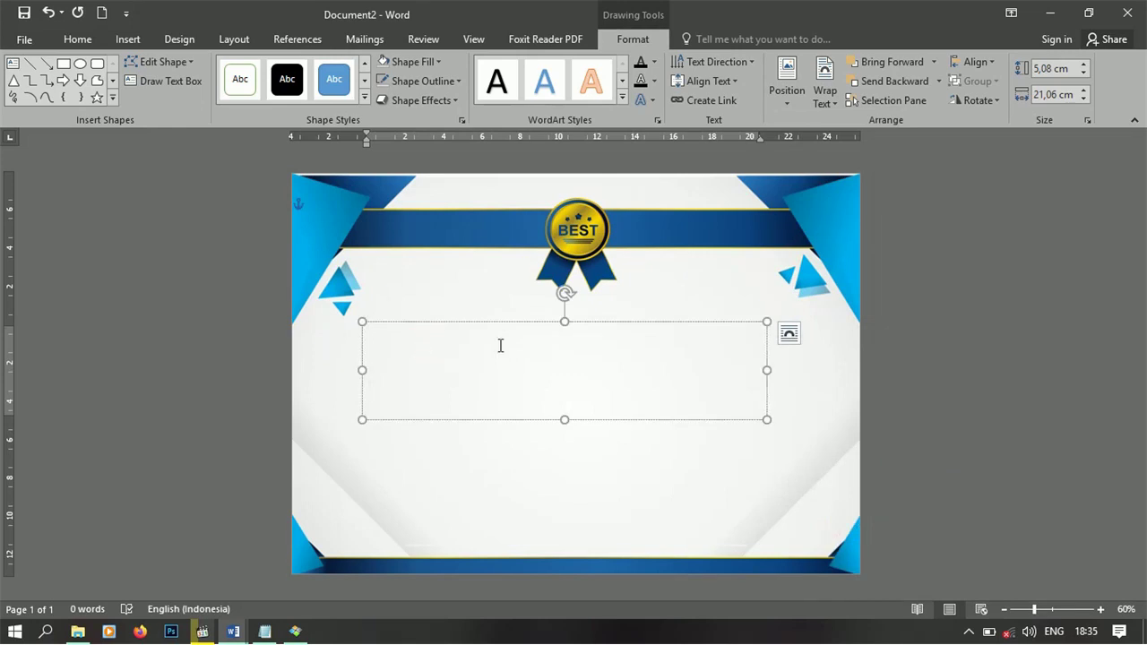
Type CERTIFICATE in the box and set it to Arial 72 pt
type("CERTIFICATE")
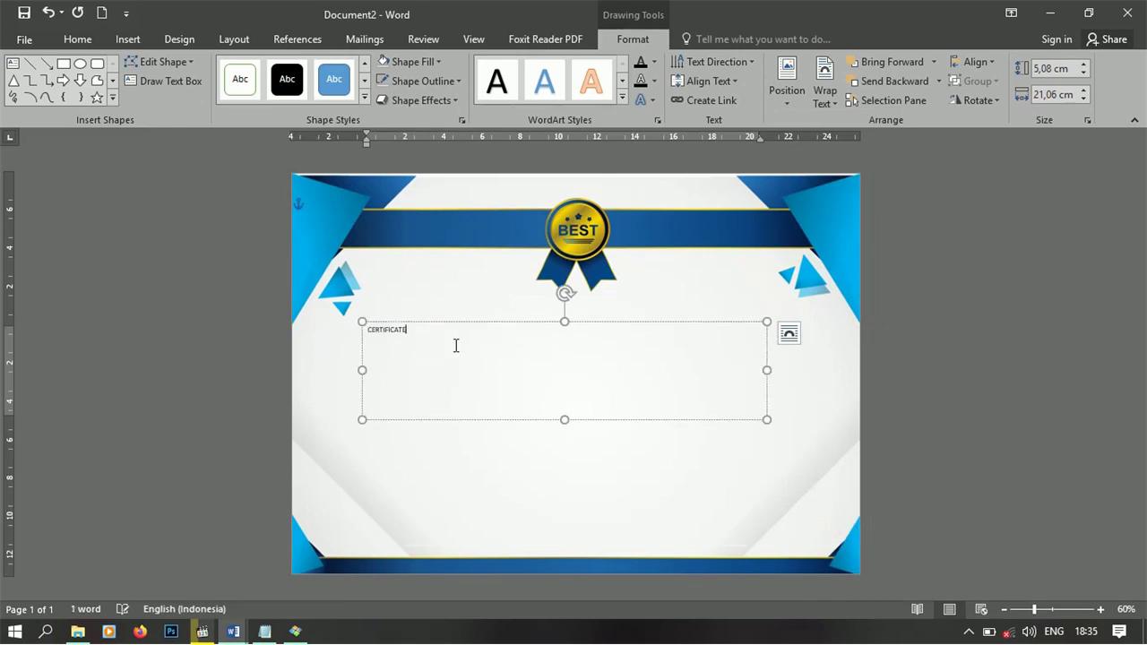
left_click_drag(395, 334, 345, 334)
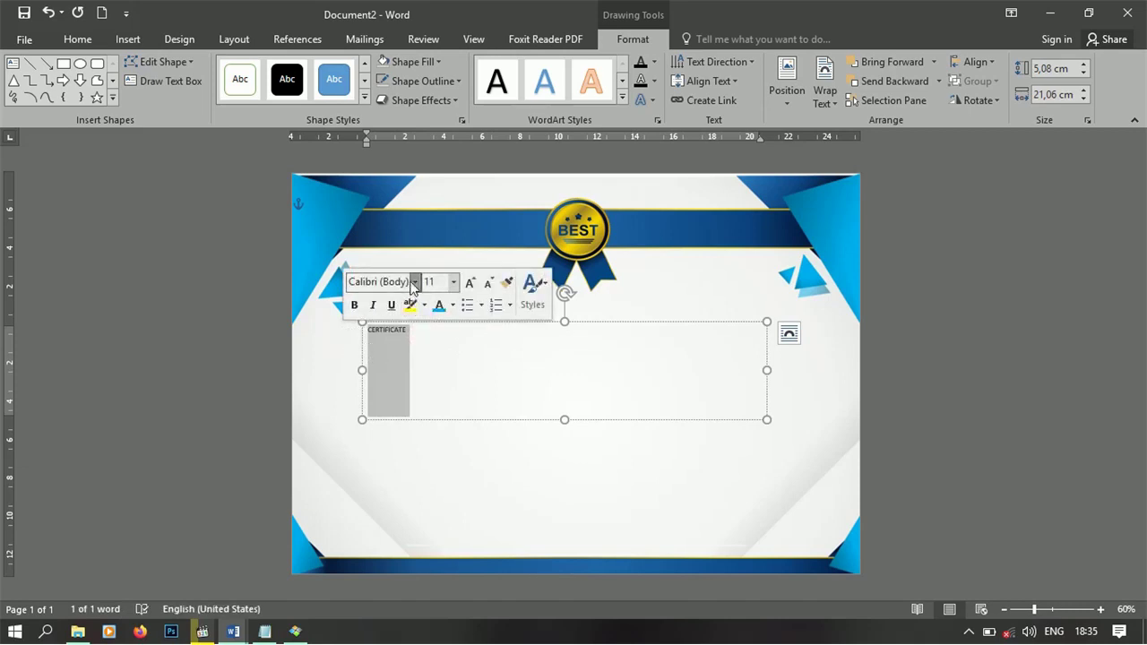
left_click(414, 282)
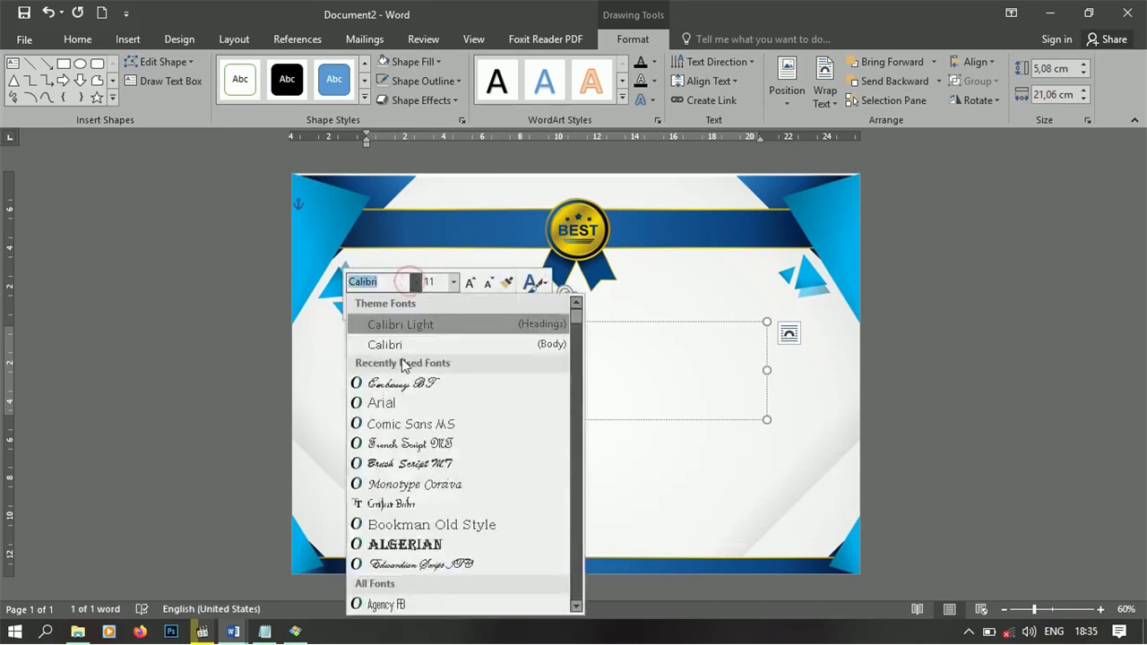
left_click(385, 404)
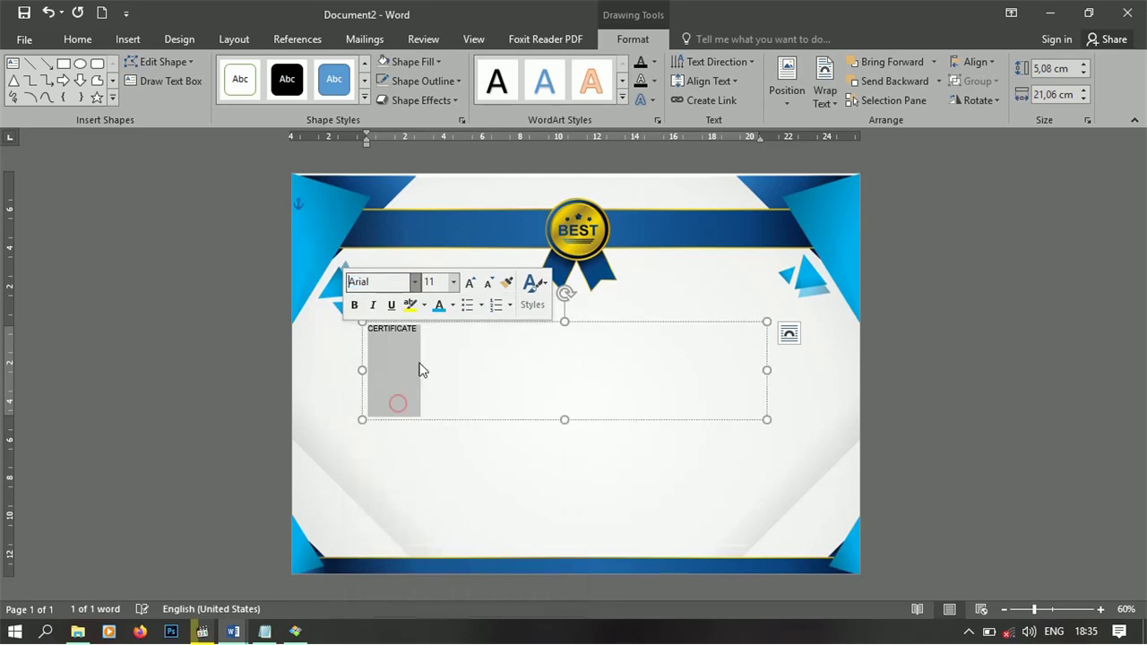
left_click(453, 283)
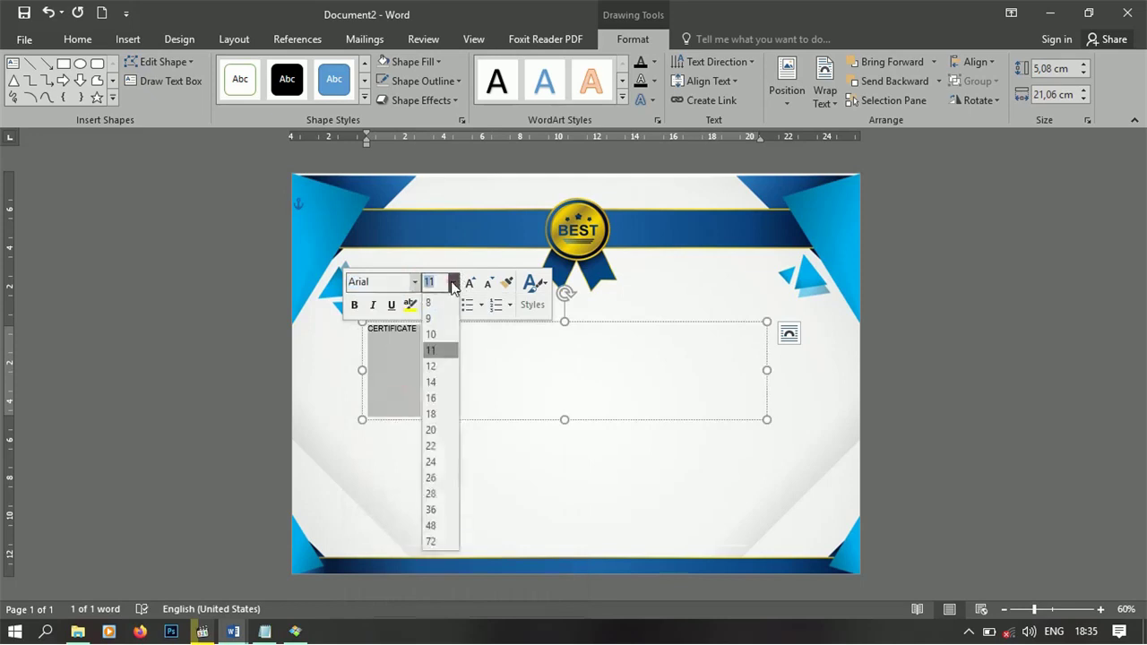
left_click(444, 540)
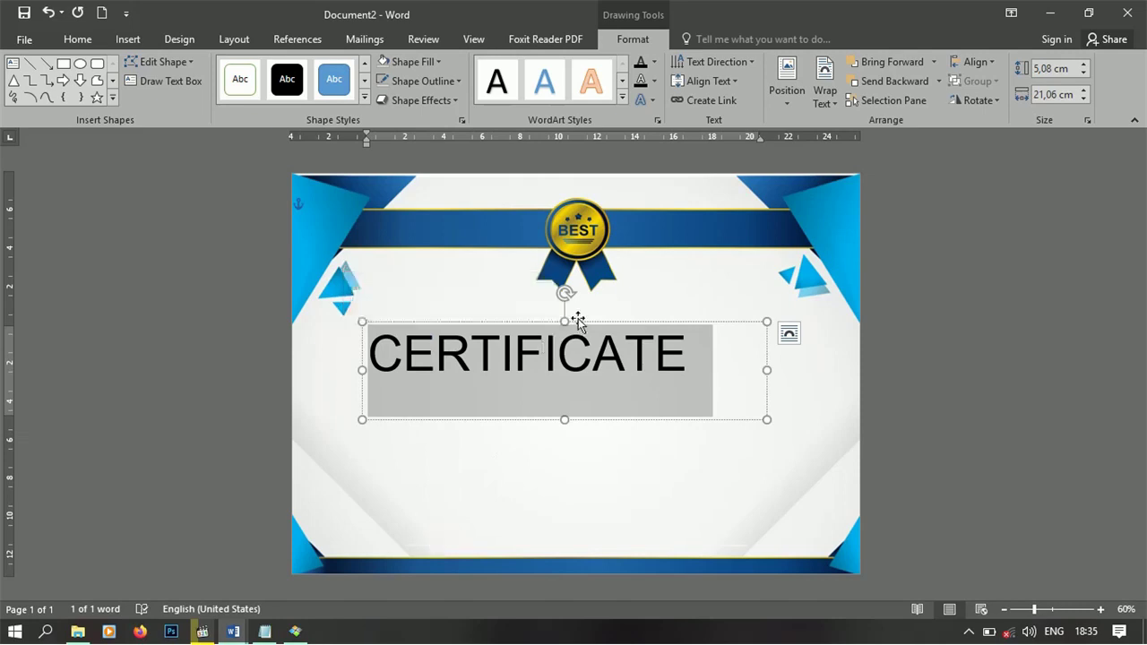
Centre CERTIFICATE and shrink its box to fit snugly just under the medal
left_click_drag(578, 320, 606, 289)
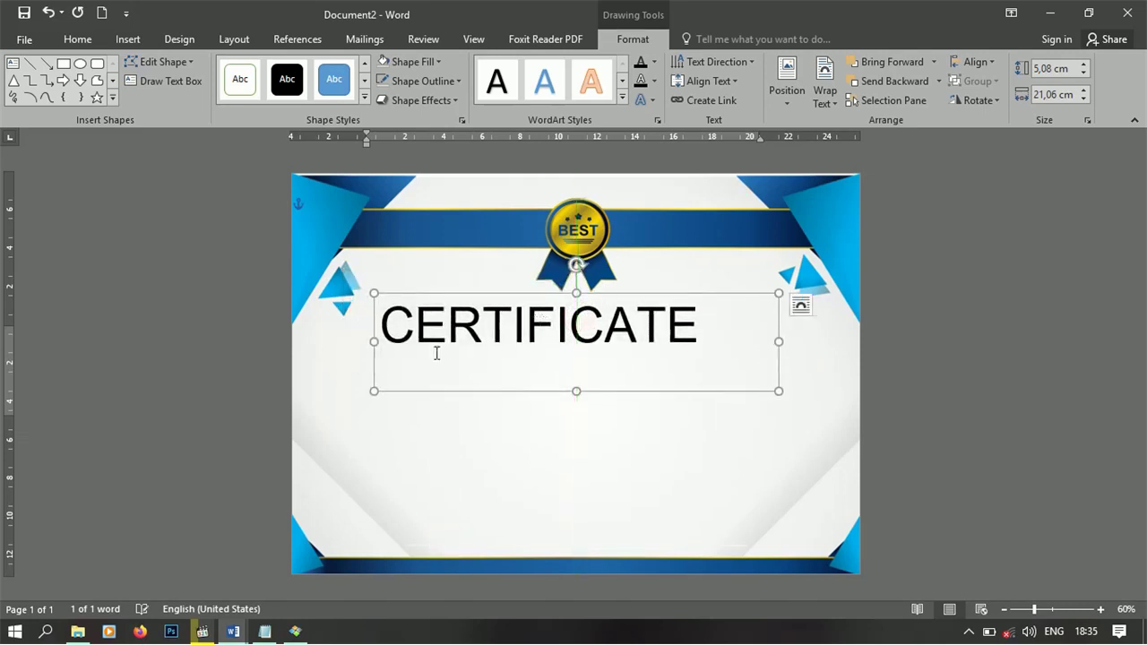
left_click_drag(387, 332, 751, 328)
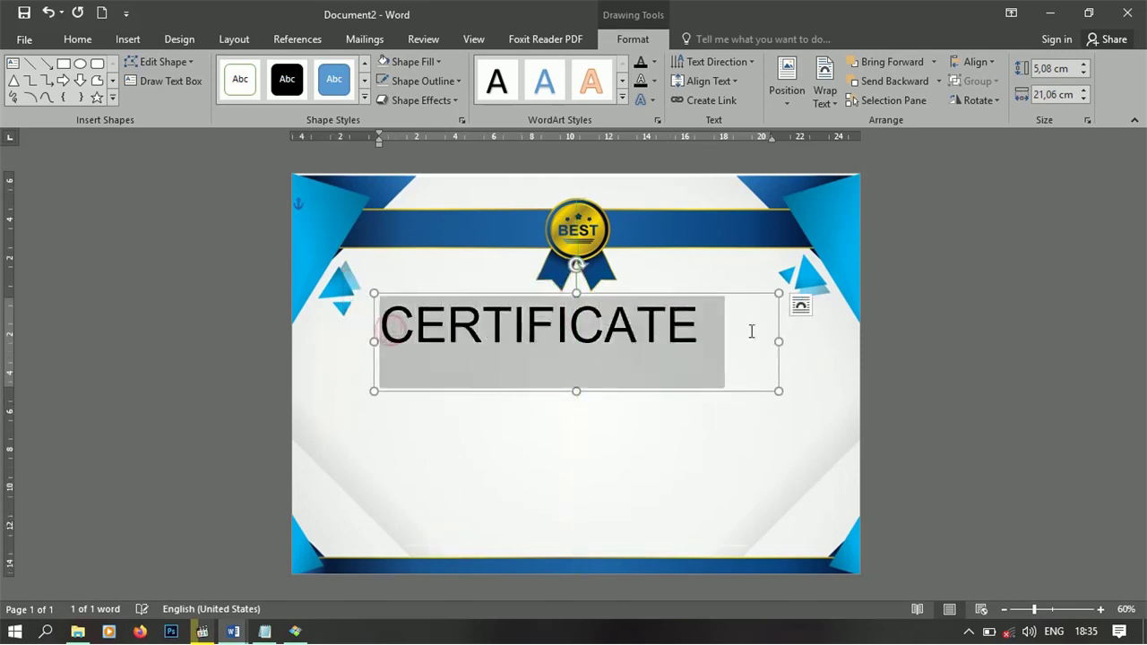
key("ctrl+e")
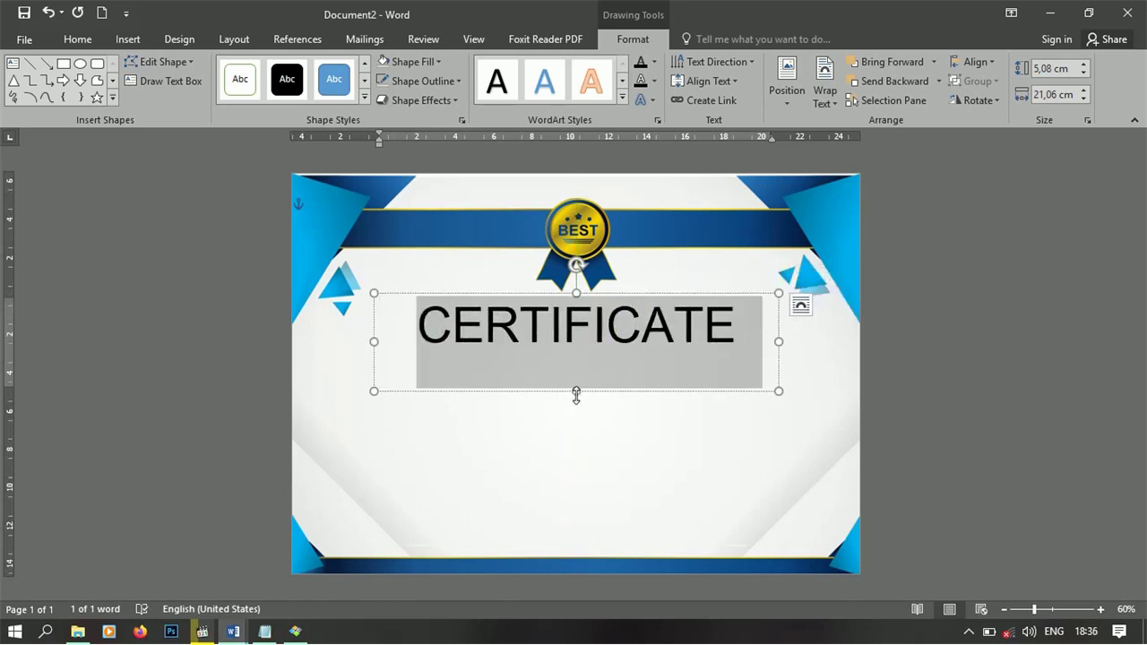
left_click_drag(576, 395, 583, 358)
mouse_move(374, 293)
left_mouse_down()
mouse_move(425, 276)
mouse_move(484, 322)
mouse_move(755, 329)
left_mouse_up()
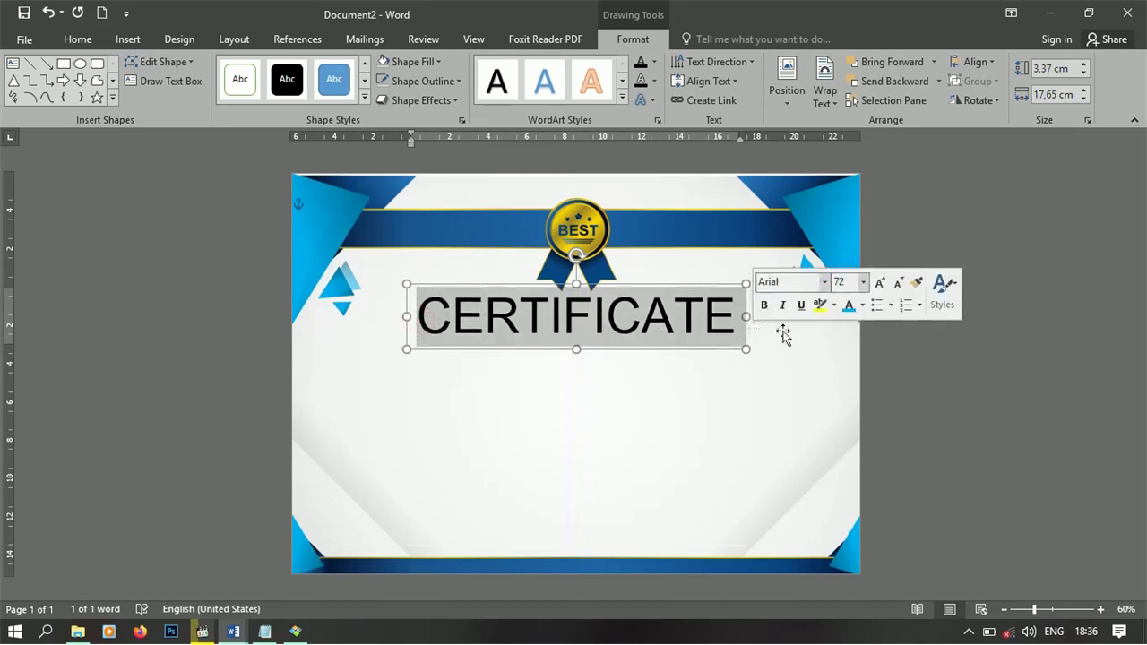
Make CERTIFICATE bold with a dark blue gradient font colour
left_click(851, 306)
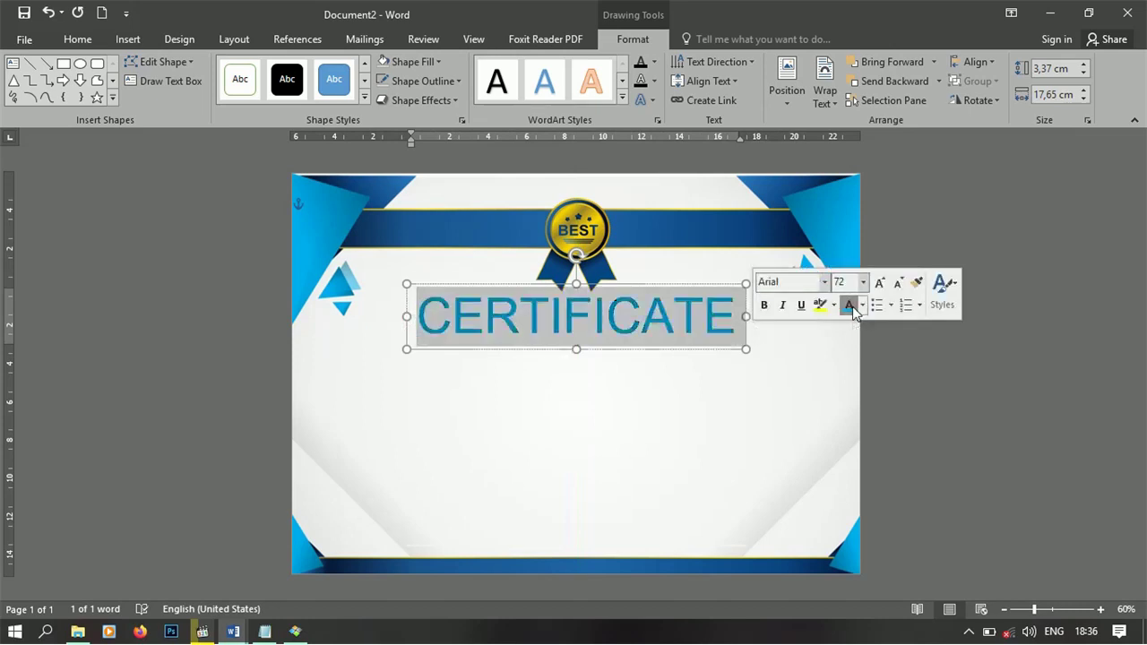
left_click(862, 305)
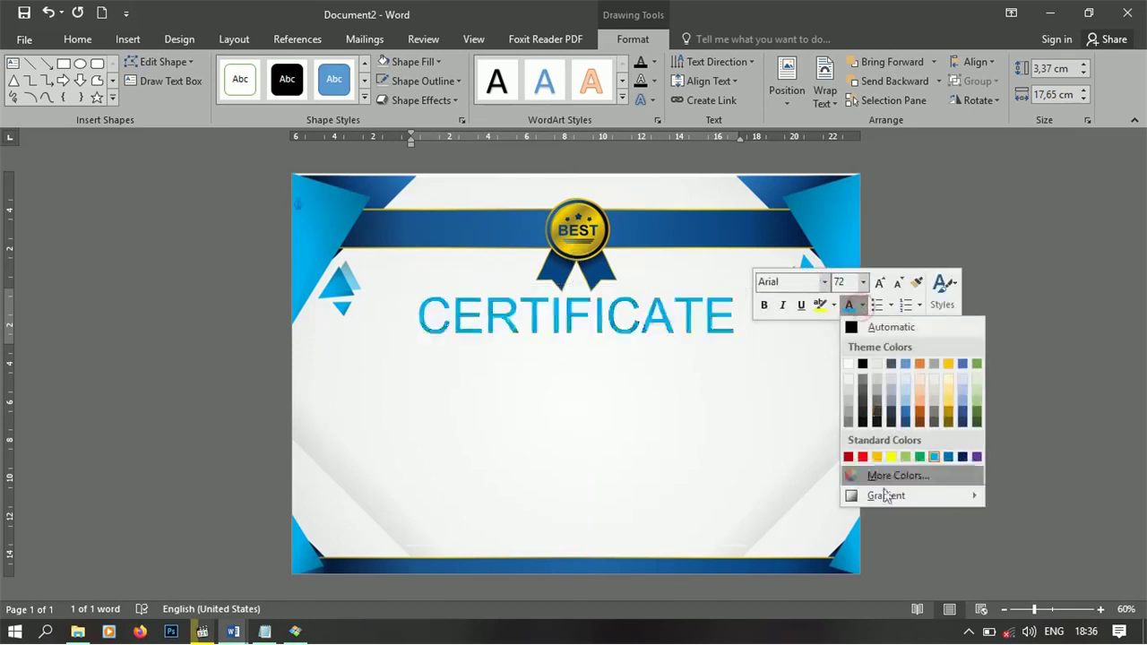
mouse_move(888, 505)
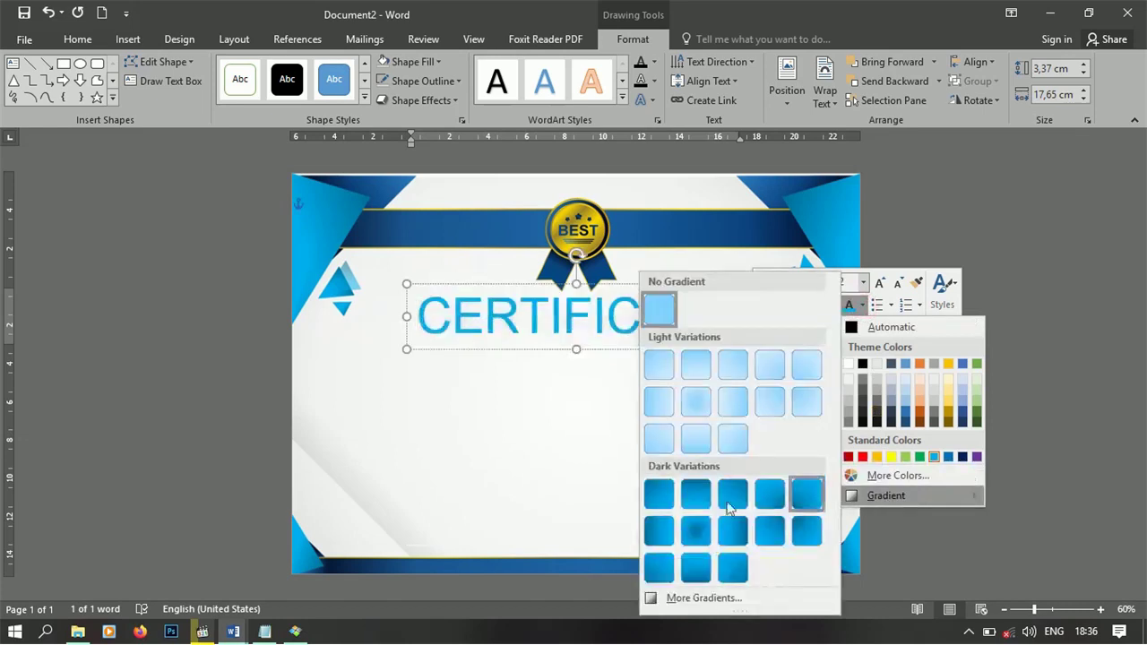
left_click(659, 538)
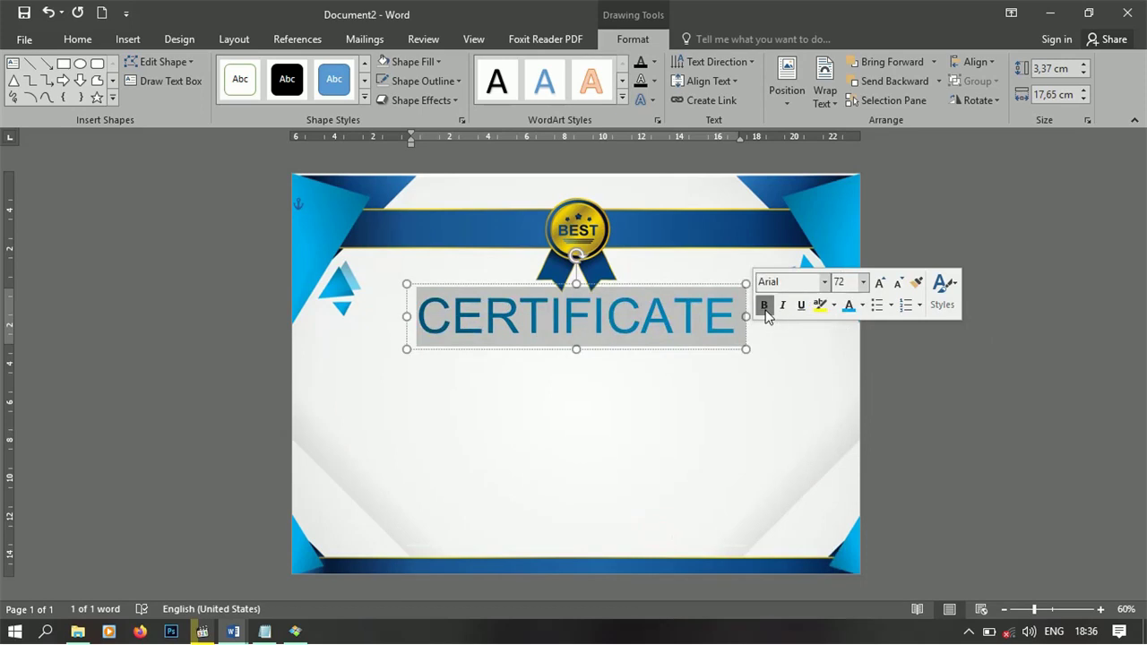
left_click(764, 305)
Widen the CERTIFICATE box to fit the bold word and recentre it under the medal
left_click(582, 404)
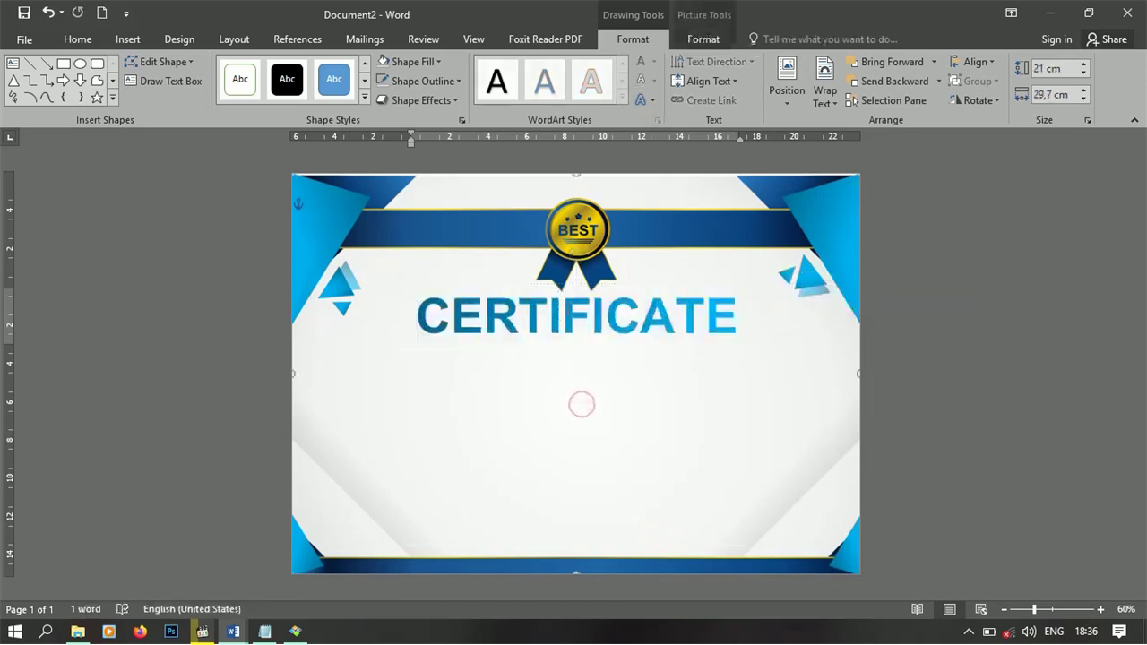
left_click(578, 298)
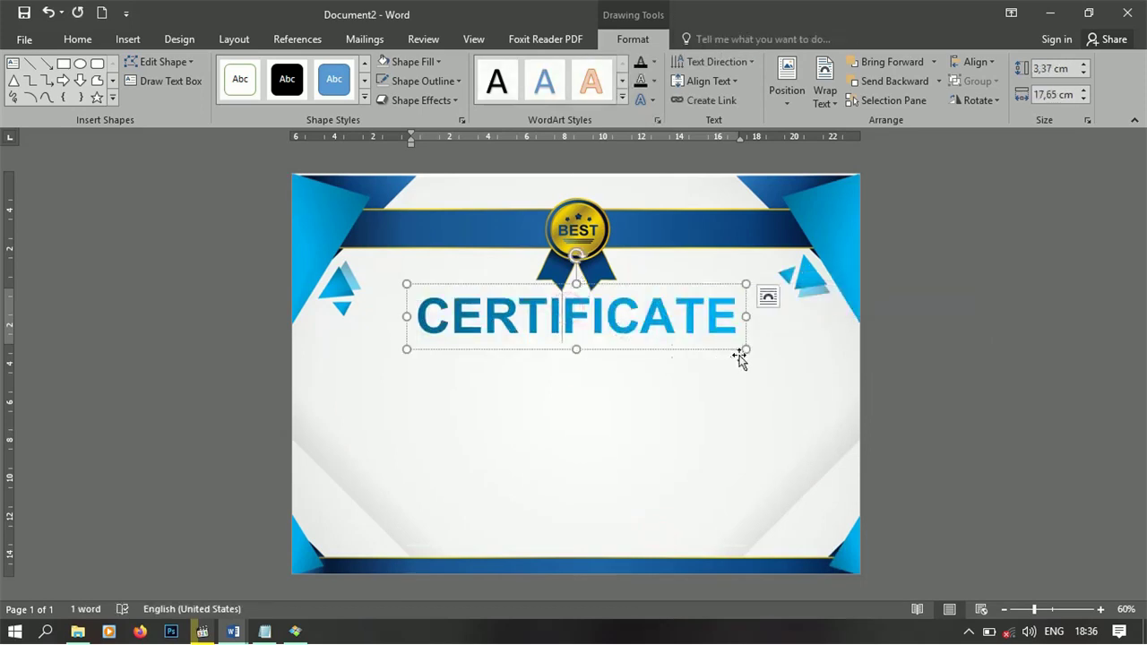
mouse_move(745, 348)
left_mouse_down()
mouse_move(757, 361)
mouse_move(762, 349)
left_mouse_up()
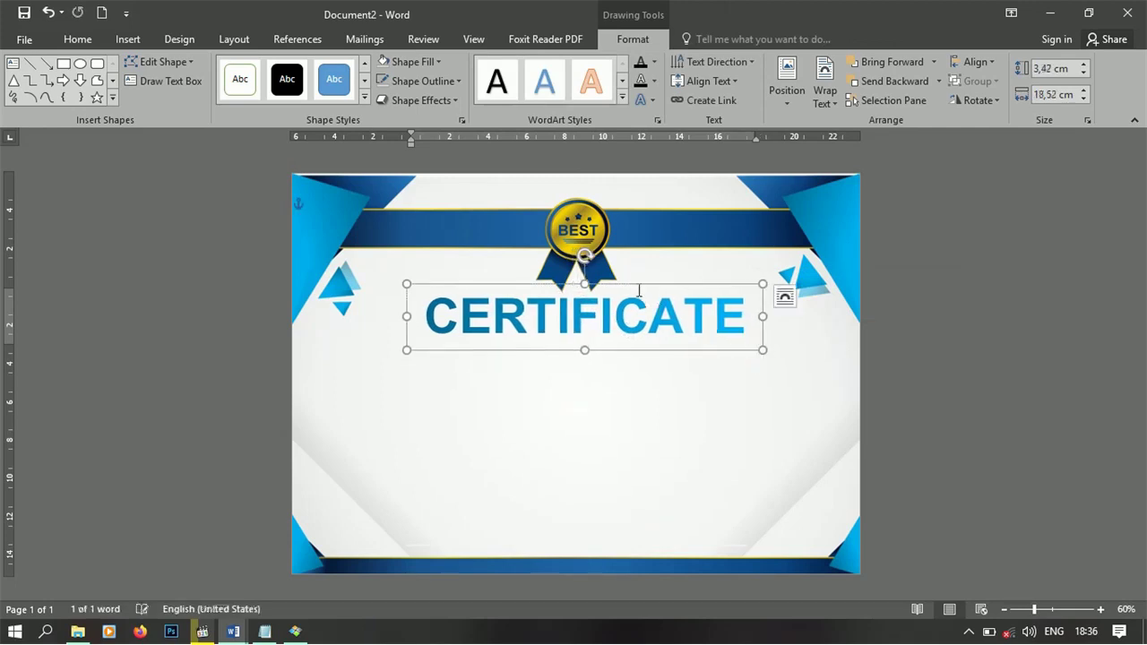
left_click_drag(630, 285, 618, 275)
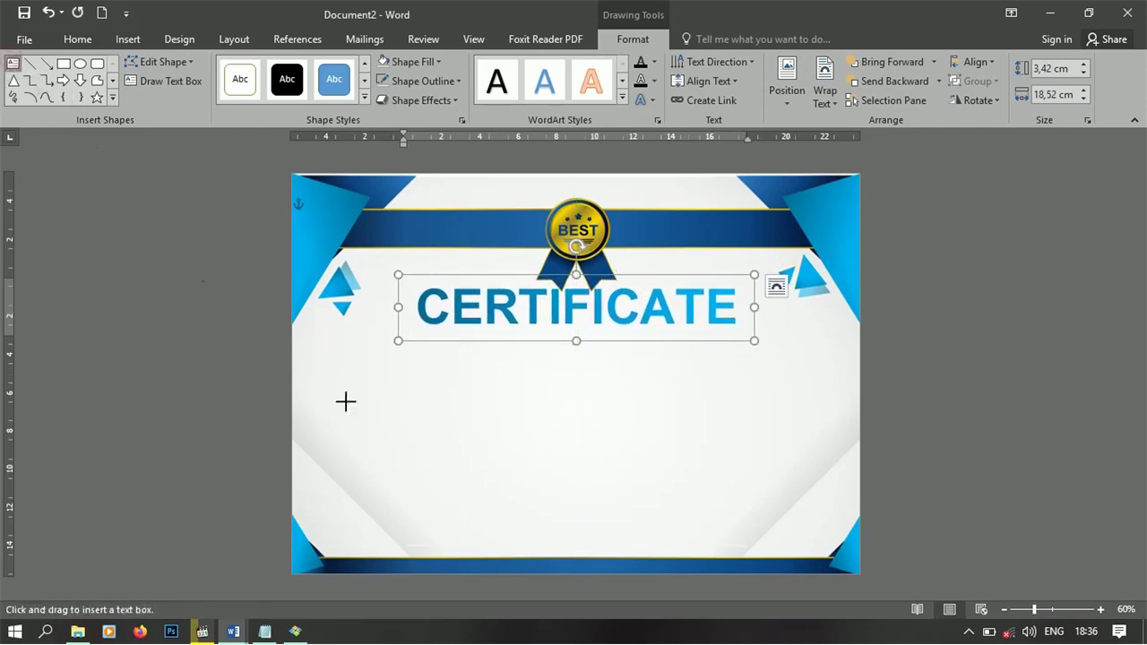
Draw a large borderless, transparent text box under CERTIFICATE and paste the remaining certificate text
mouse_move(324, 355)
left_mouse_down()
mouse_move(841, 552)
mouse_move(752, 570)
left_mouse_up()
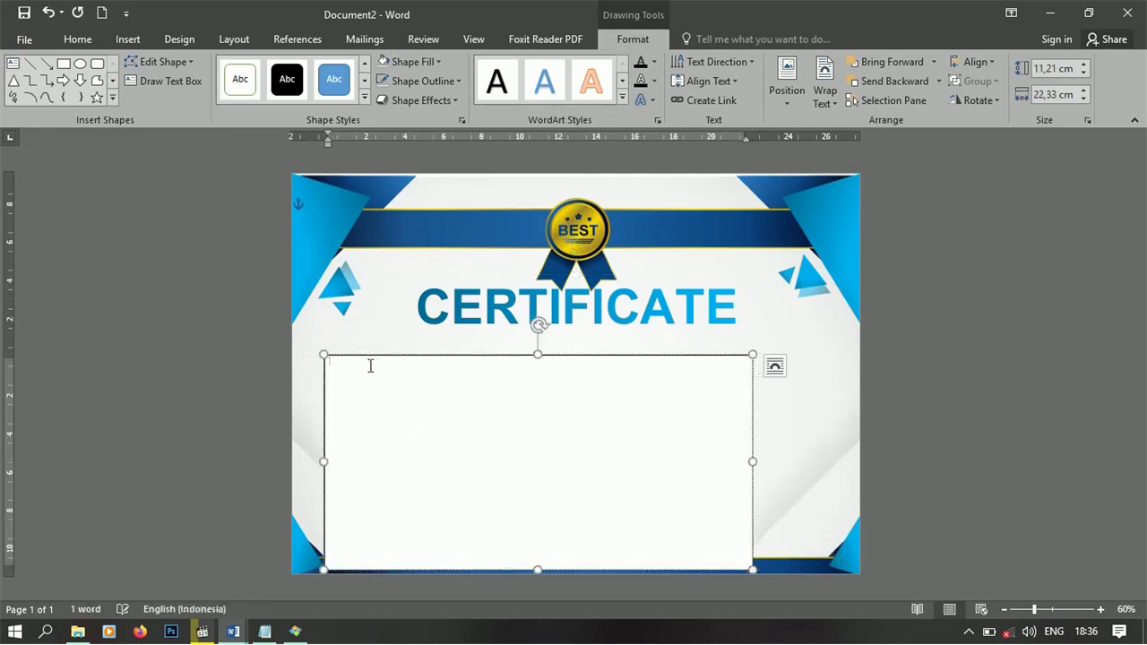
right_click(378, 359)
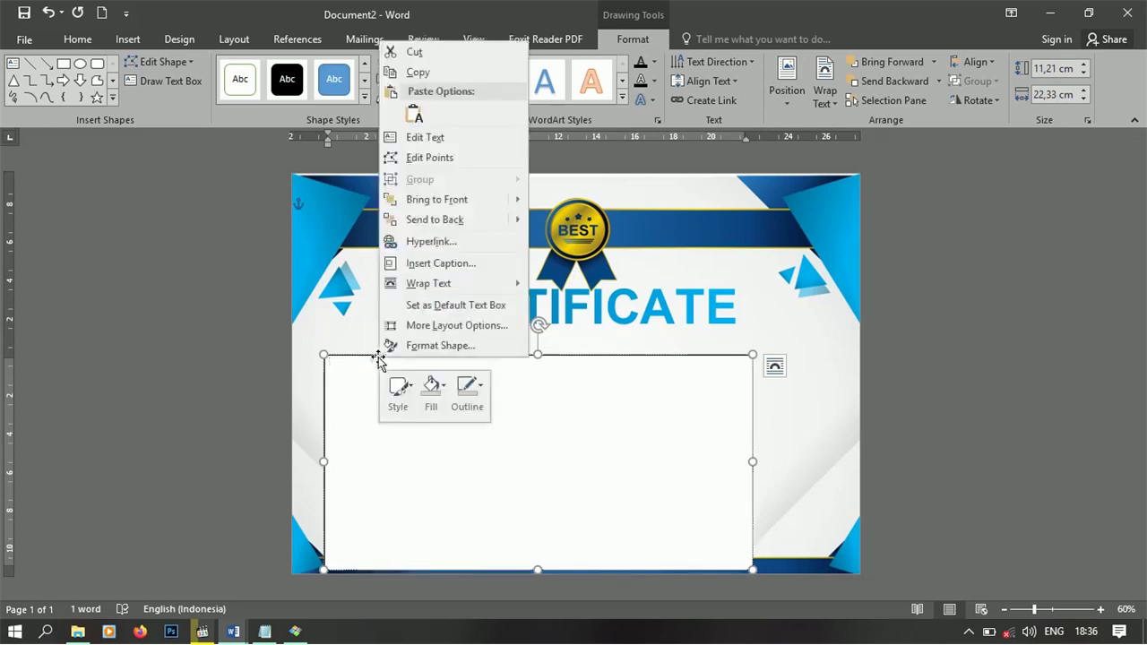
left_click(426, 387)
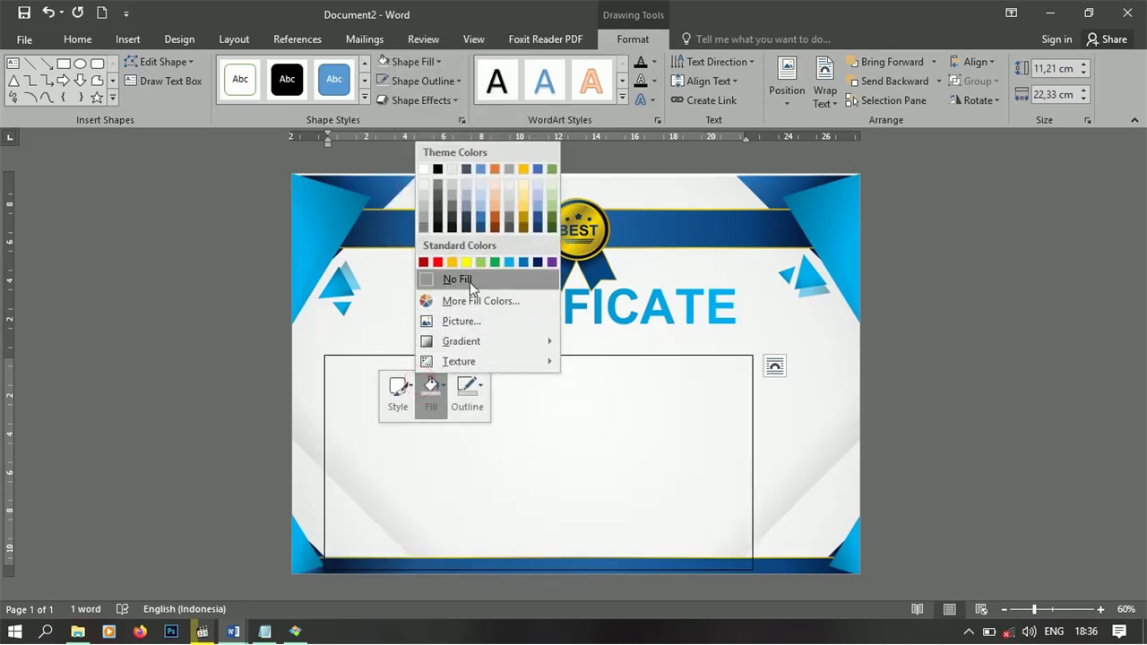
left_click(465, 279)
left_click(472, 384)
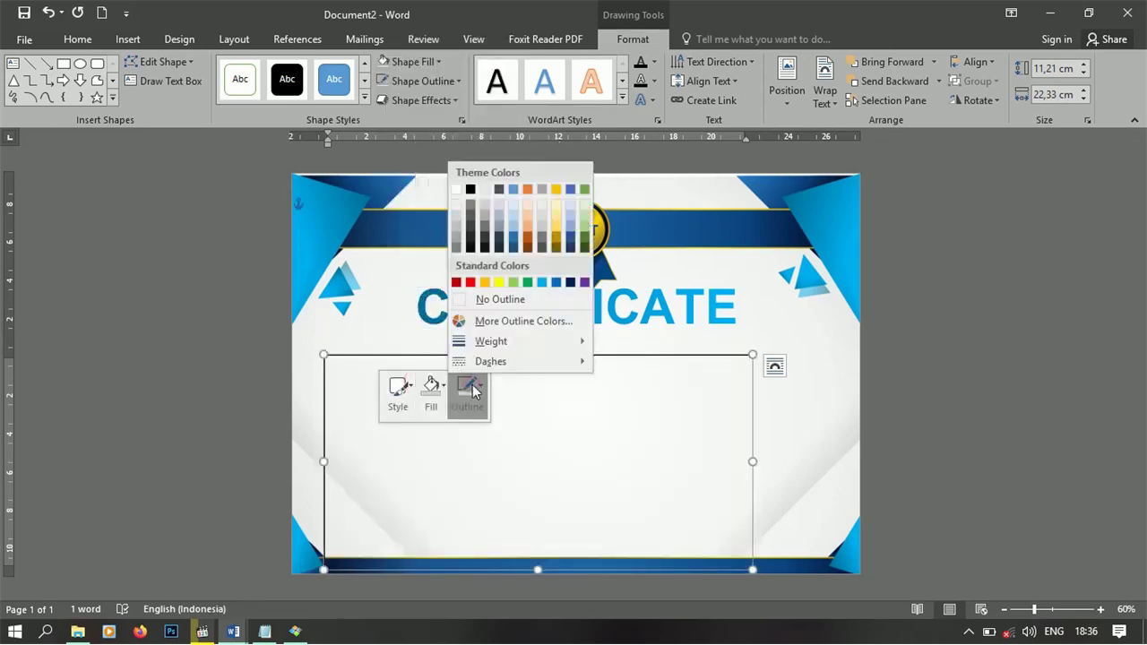
left_click(488, 302)
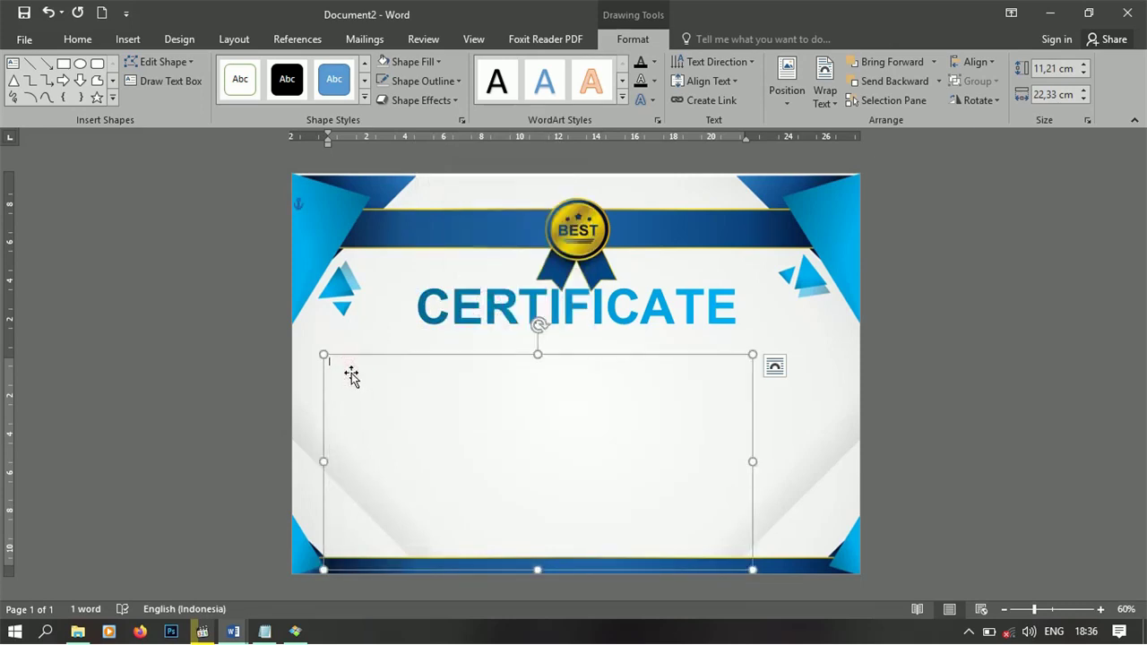
left_click(394, 387)
type("OF APPRECIATION Riana Ali Nurdin Lorem ipsum dolor sit amet, consectetur adipiscing elit. Vivamus in nunc non neque dignissim laoreet id at dolor. Donec sagittis aliquam ipsum, quis pharetra lectus egestas vel. Duis efficitur sed odio in venenatis. Aliquam vel dui scelerisque, commodo nisi non, semper justo. Fusce nec orci et nisi congue rhoncus. DATE SIGNATURE")
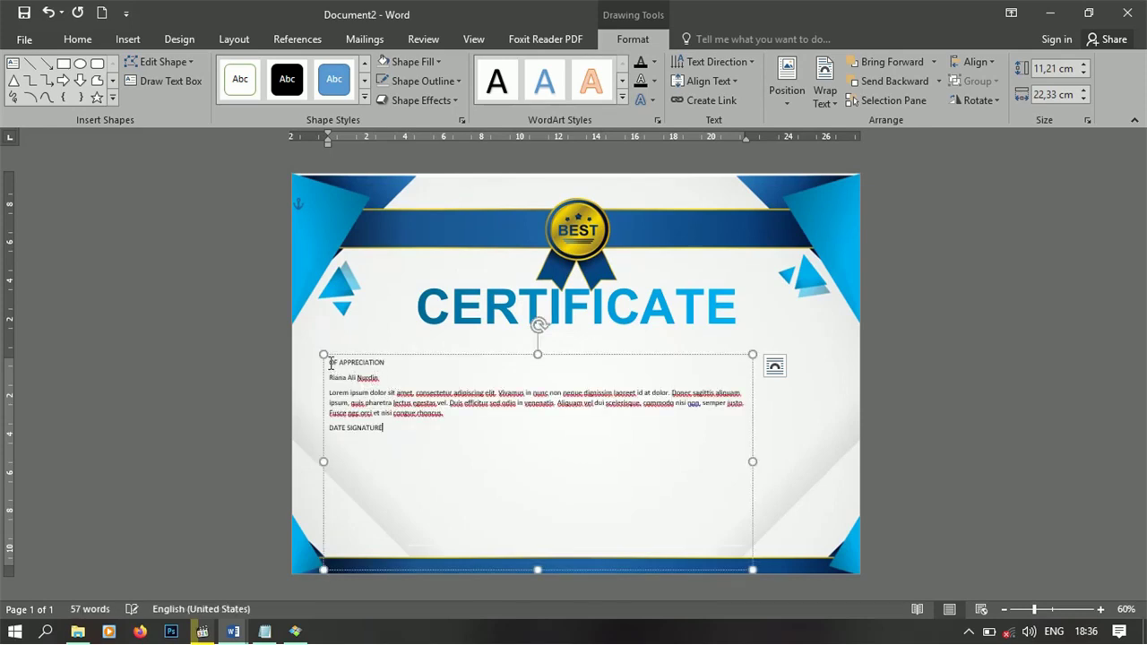
Centre the OF APPRECIATION, recipient name and body text lines
left_click_drag(339, 367, 473, 413)
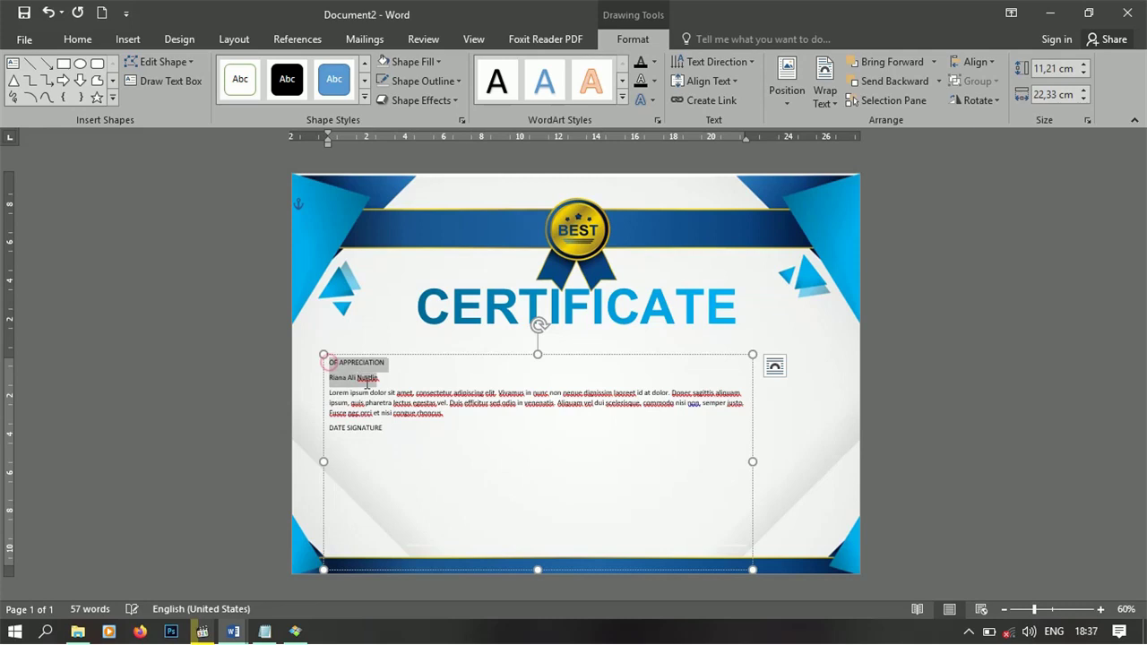
right_click(485, 418)
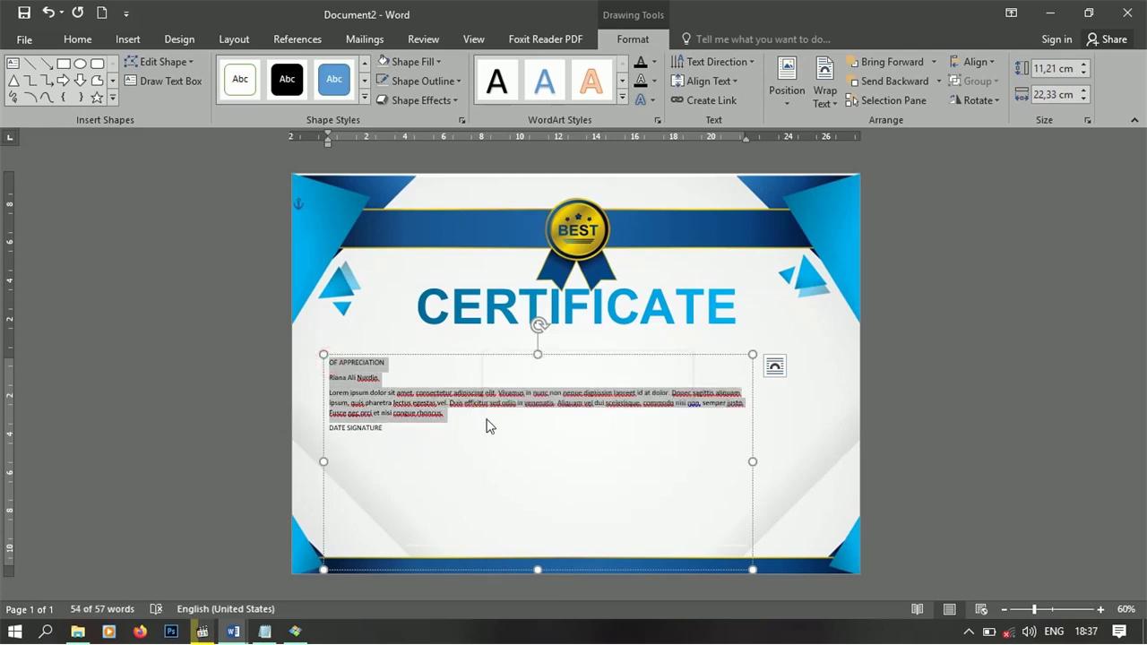
key("ctrl+e")
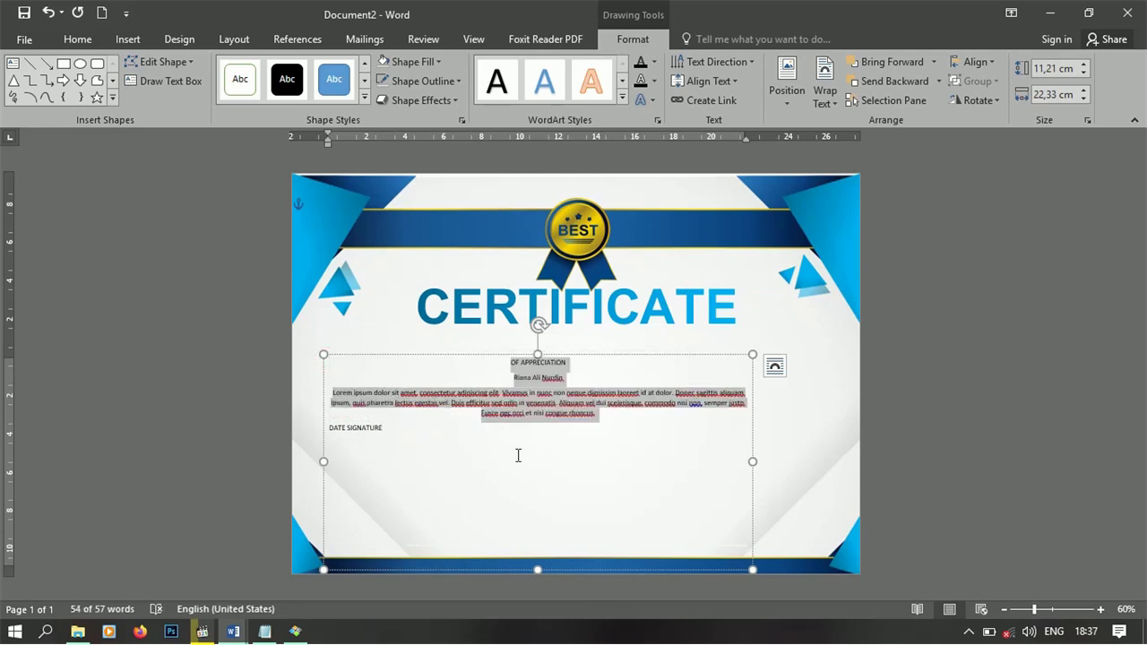
left_click(517, 455)
Set OF APPRECIATION to 36 pt
left_click(570, 364)
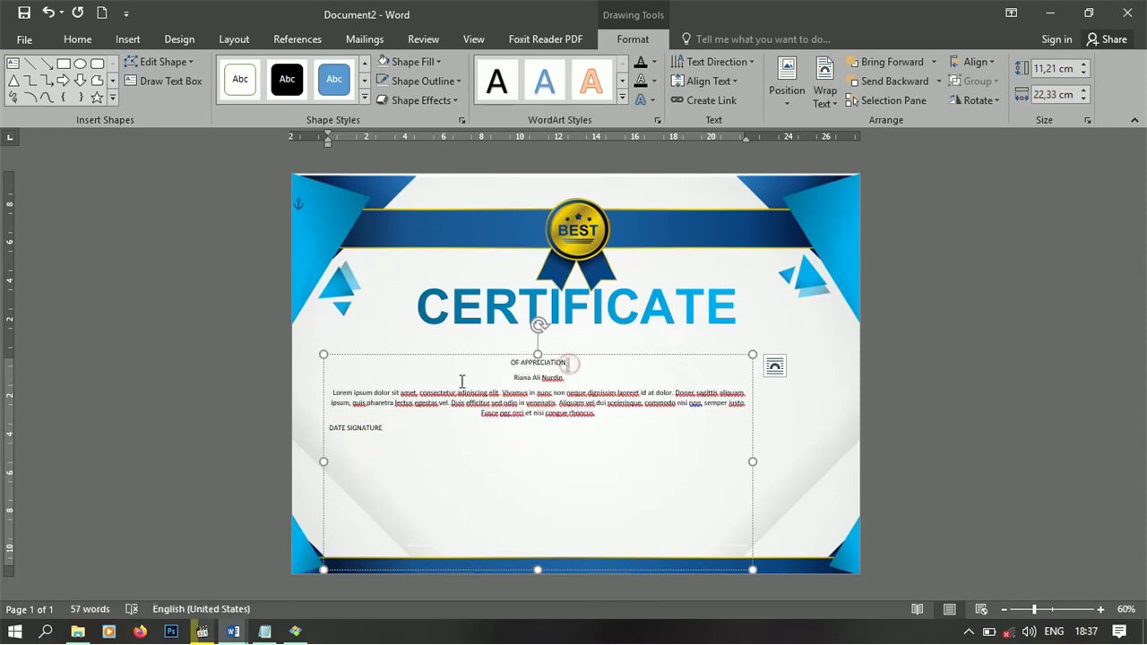
left_click(513, 363, "shift")
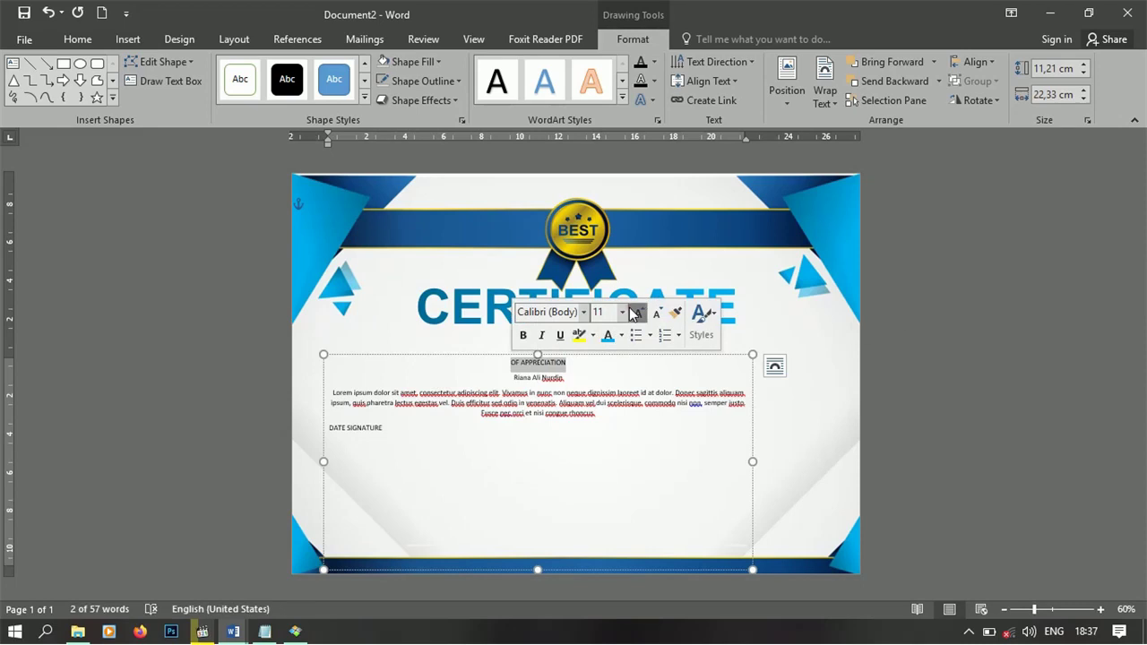
left_click(633, 311)
left_click(623, 311)
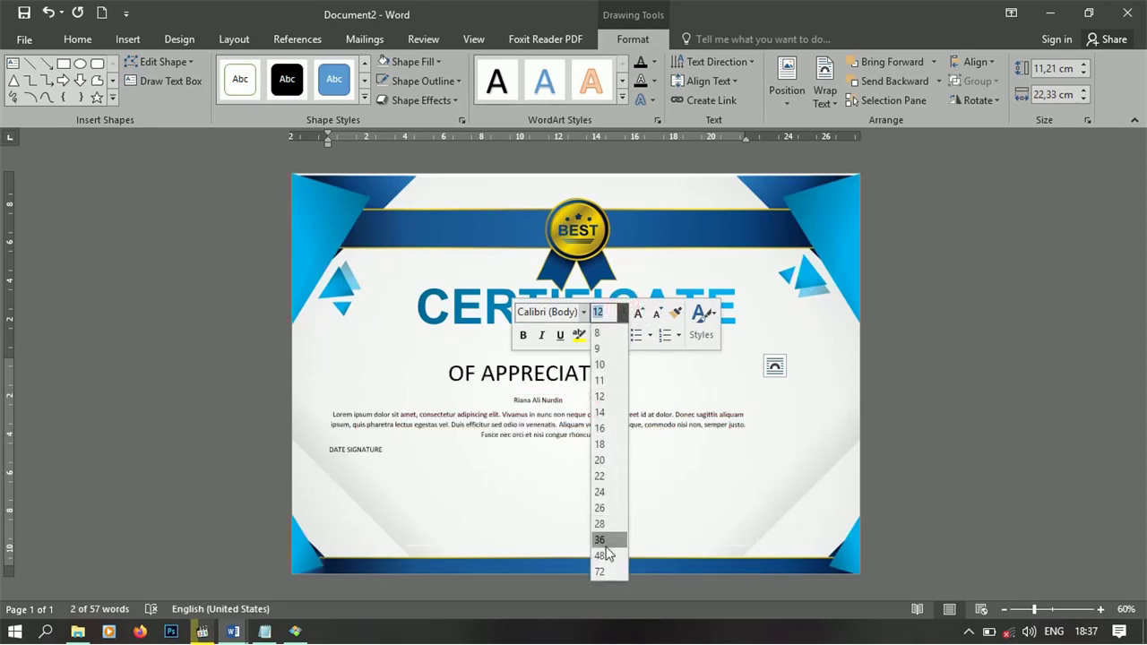
left_click(605, 541)
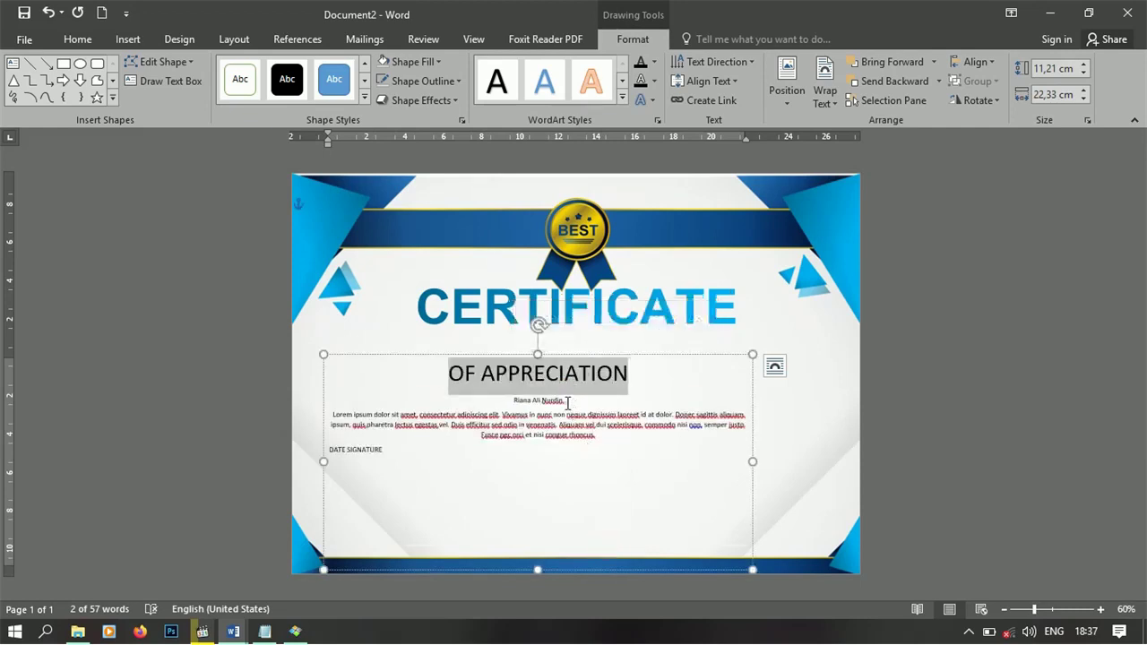
Set the recipient name to Embassy BT at 72 pt and nudge the text box up and right
left_click_drag(574, 401, 486, 410)
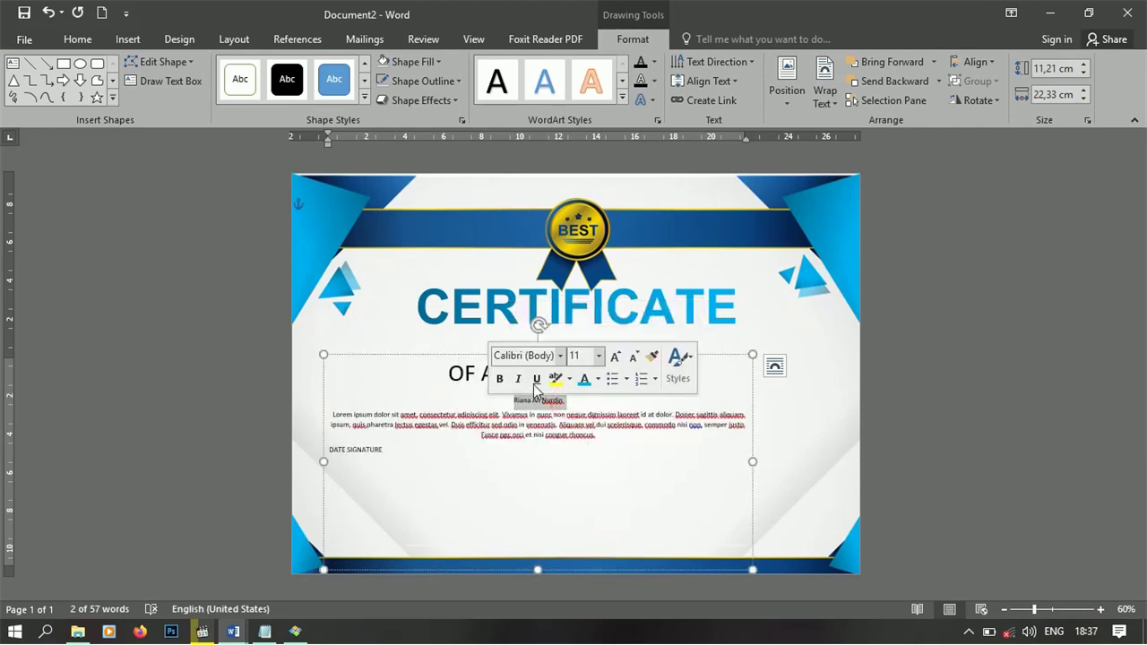
left_click(539, 359)
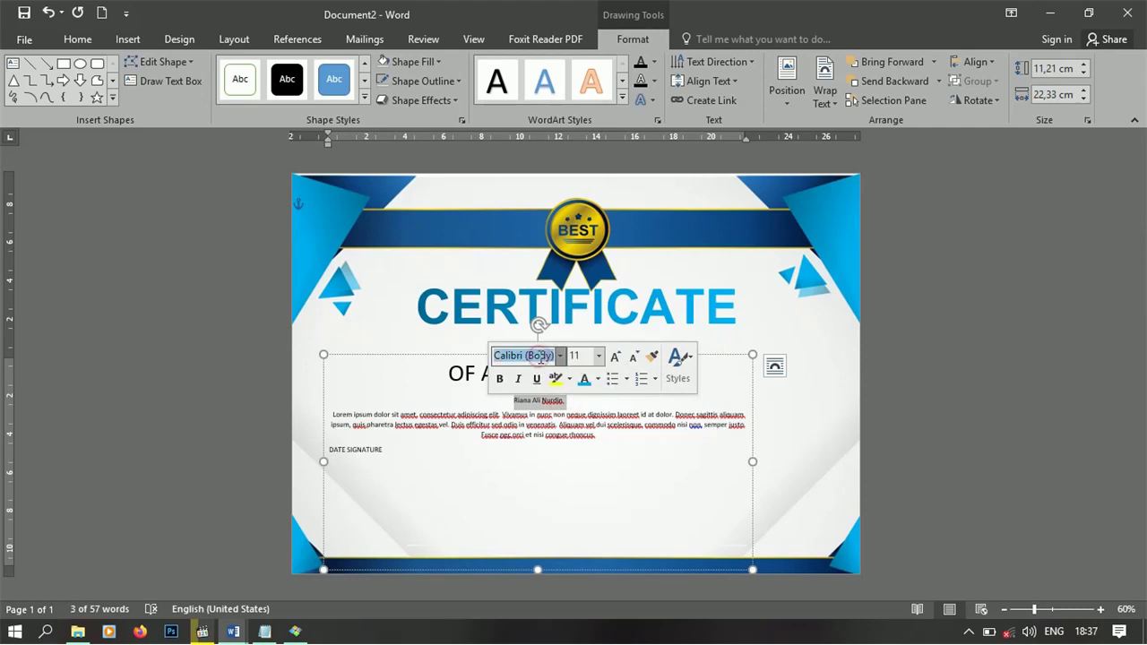
type("Embassy BT")
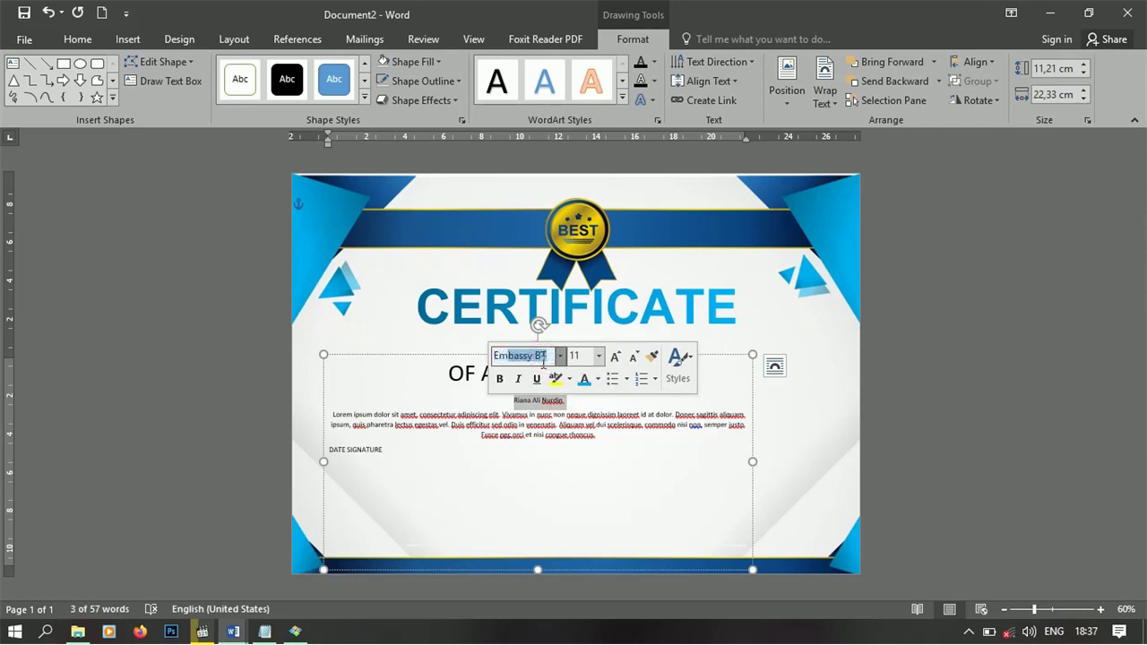
key("Return")
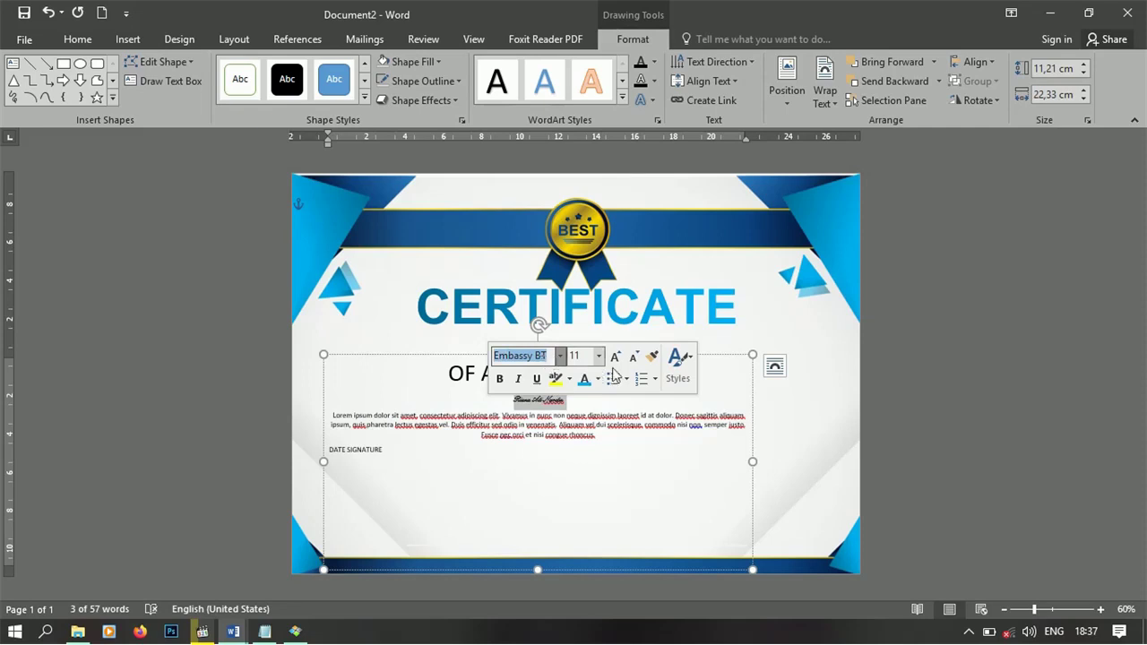
left_click(599, 356)
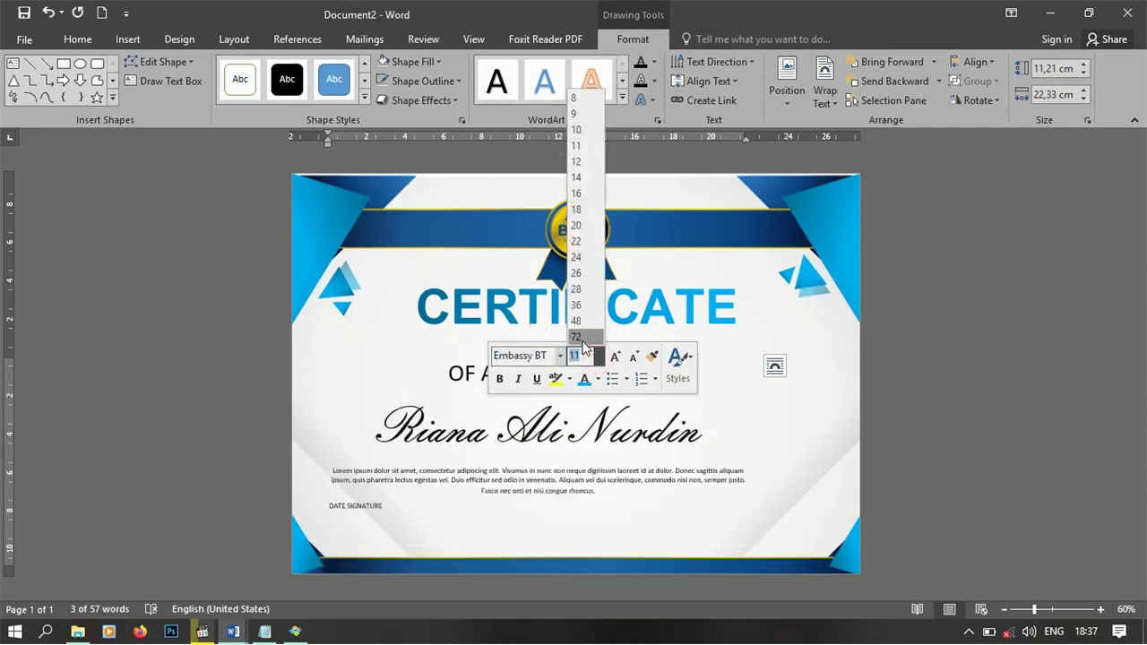
left_click(578, 337)
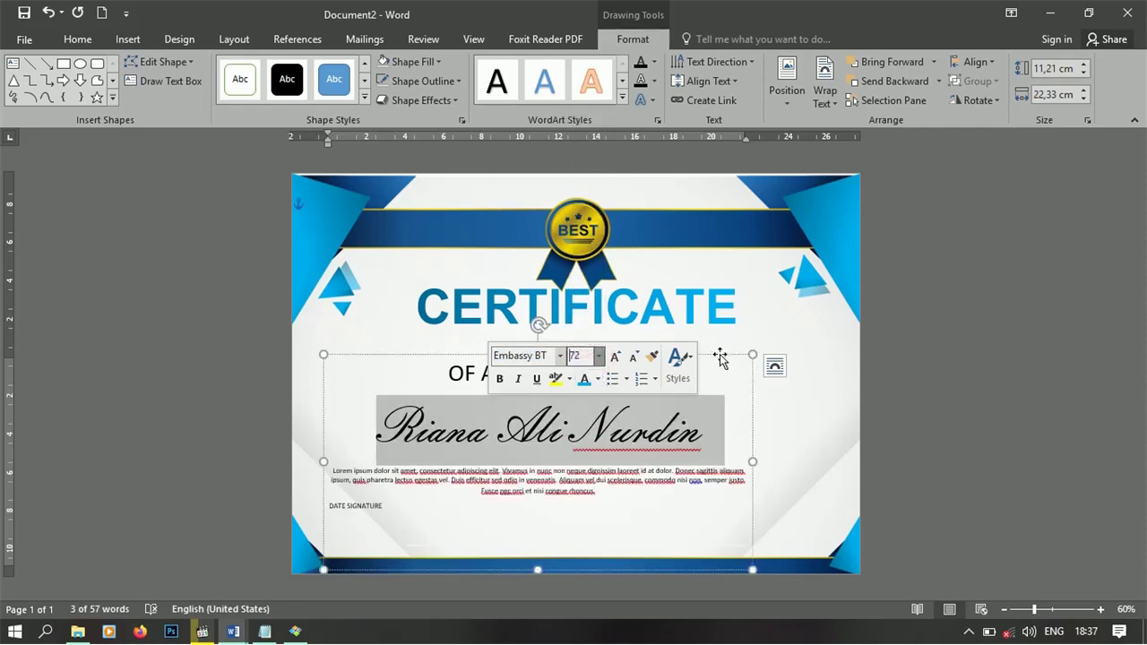
left_click(717, 361)
mouse_move(718, 354)
left_mouse_down()
mouse_move(740, 325)
mouse_move(760, 318)
mouse_move(761, 328)
left_mouse_up()
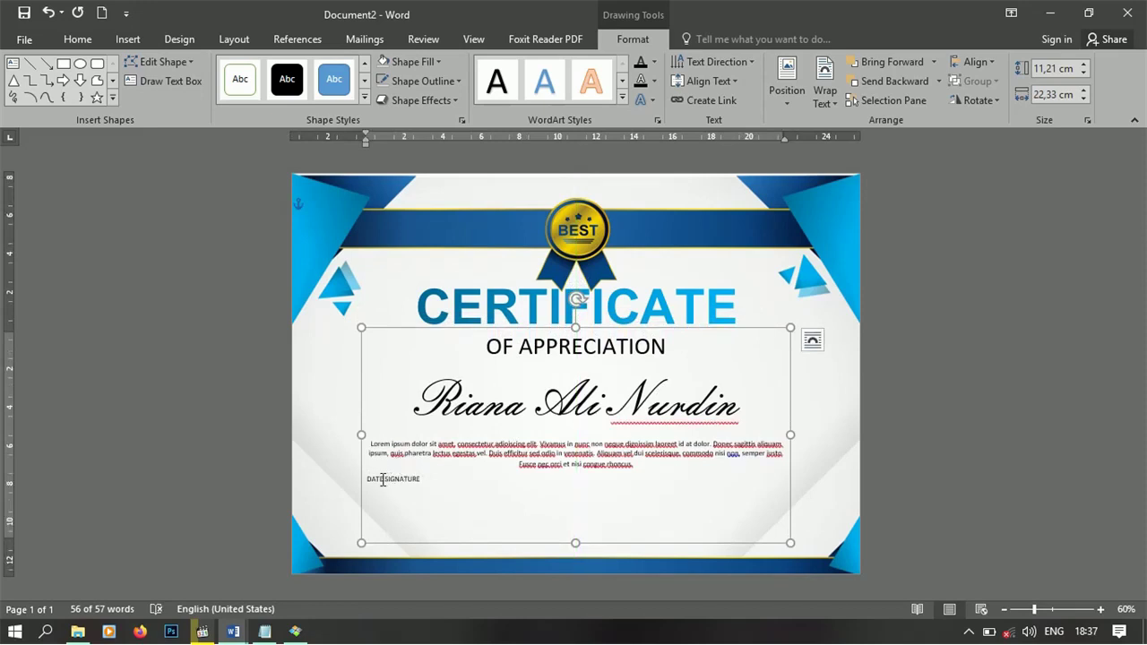
Push DATE and SIGNATURE apart with tabs so SIGNATURE sits at the far right
left_click(382, 479)
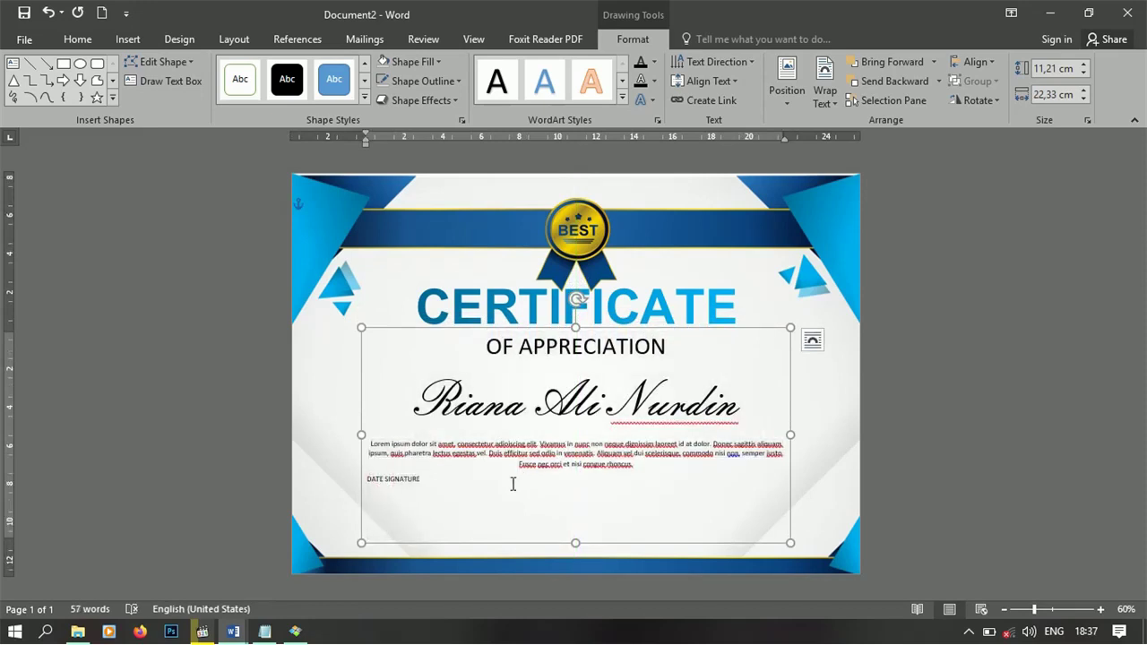
key("Tab")
key("Tab")
key("Tab")
key("Tab")
key("Tab")
key("Tab")
key("Tab")
key("Tab")
key("Tab")
key("Tab")
left_click(368, 480)
key("Tab")
key("Tab")
key("Tab")
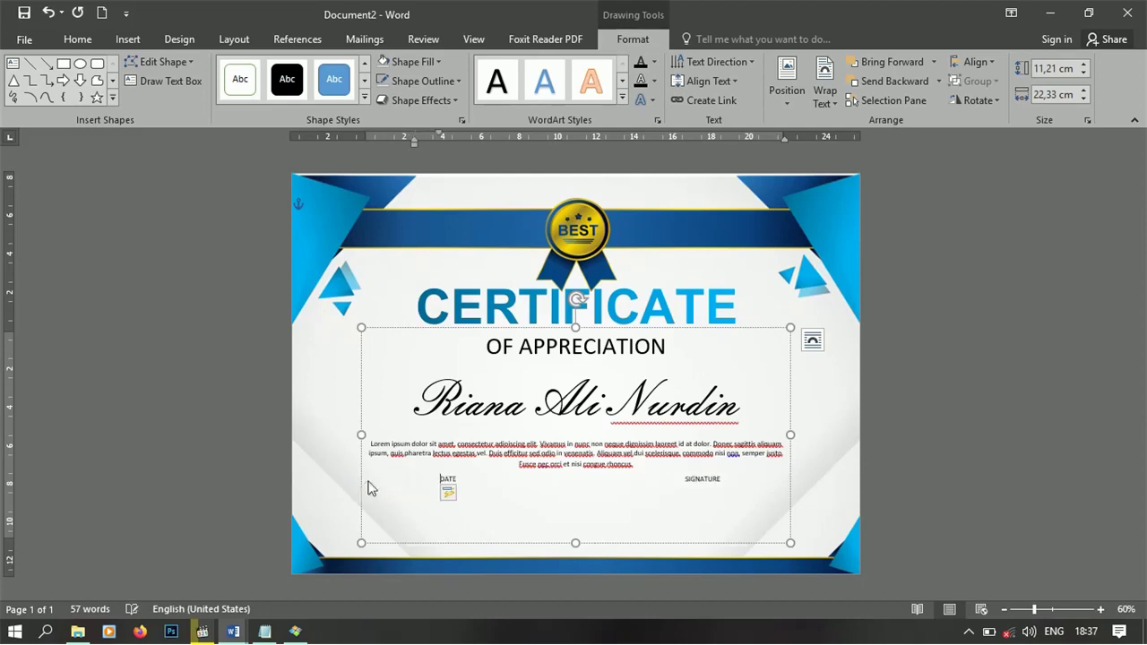
Split the body text into two paragraphs, starting the second at 'Duis efficitur', with a blank line above DATE
left_click(643, 466)
key("Return")
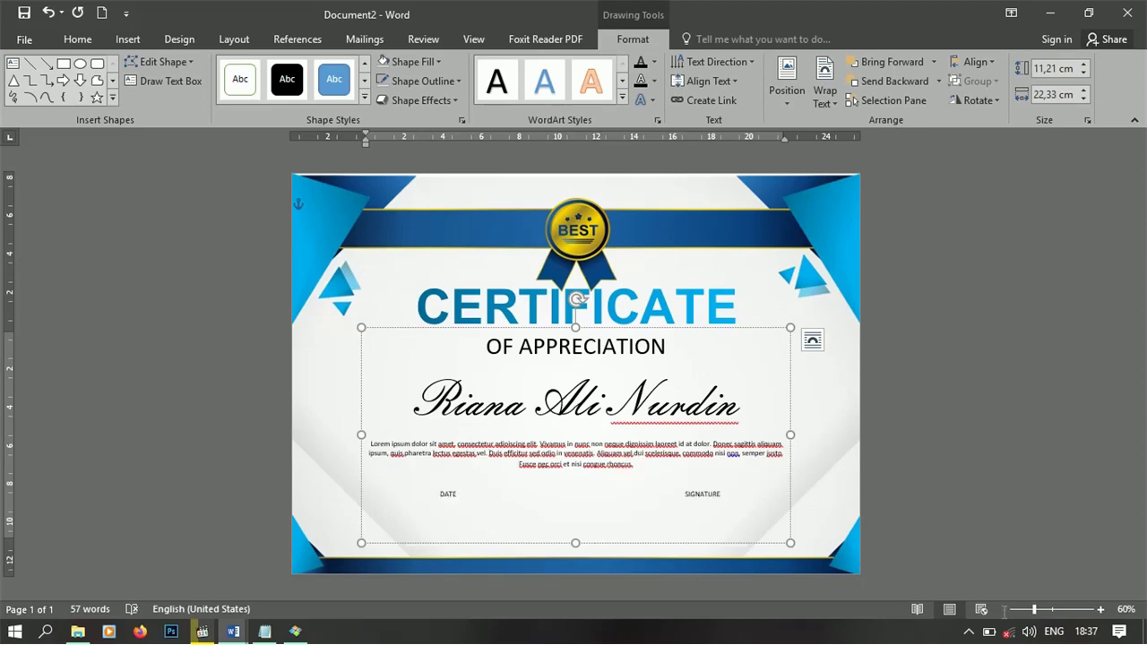
key("Return")
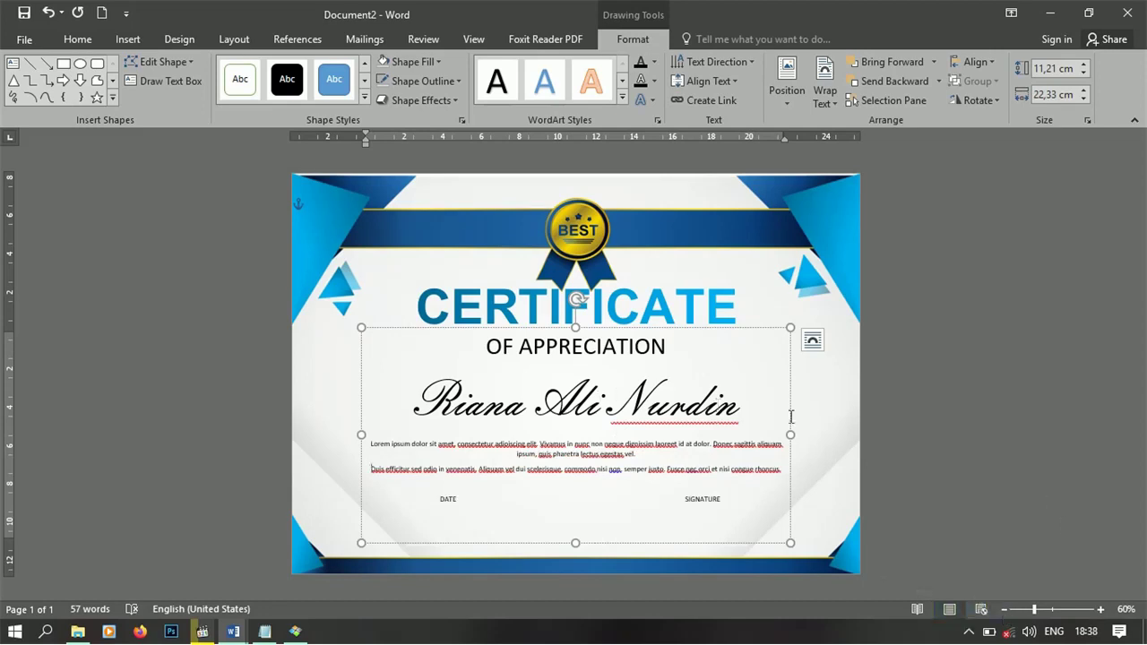
Narrow the text box to 11,21 cm, centre it under CERTIFICATE, and keep DATE and SIGNATURE on one line
left_click_drag(791, 436, 720, 439)
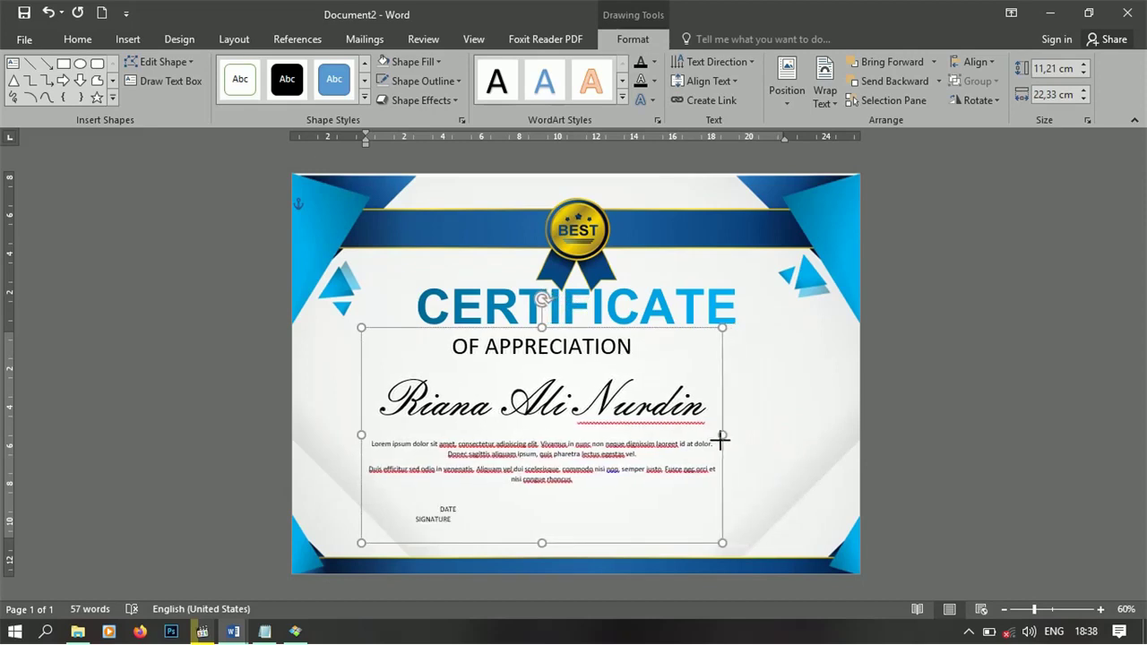
mouse_move(577, 326)
left_mouse_down()
mouse_move(631, 328)
mouse_move(619, 331)
left_mouse_up()
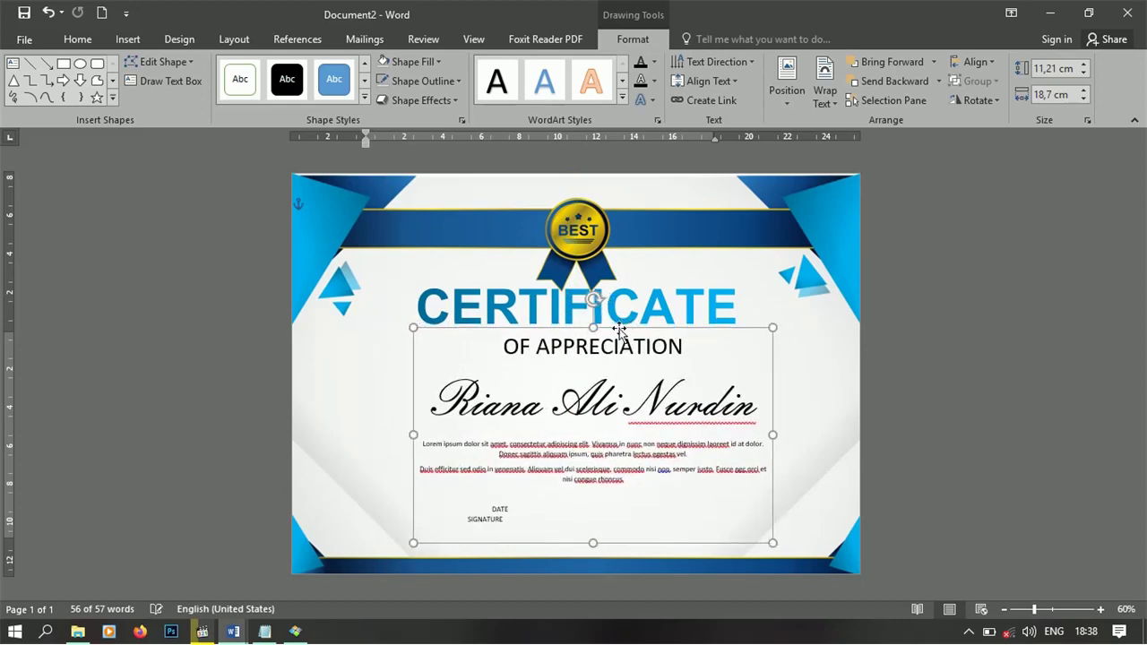
left_click(464, 519)
key("BackSpace")
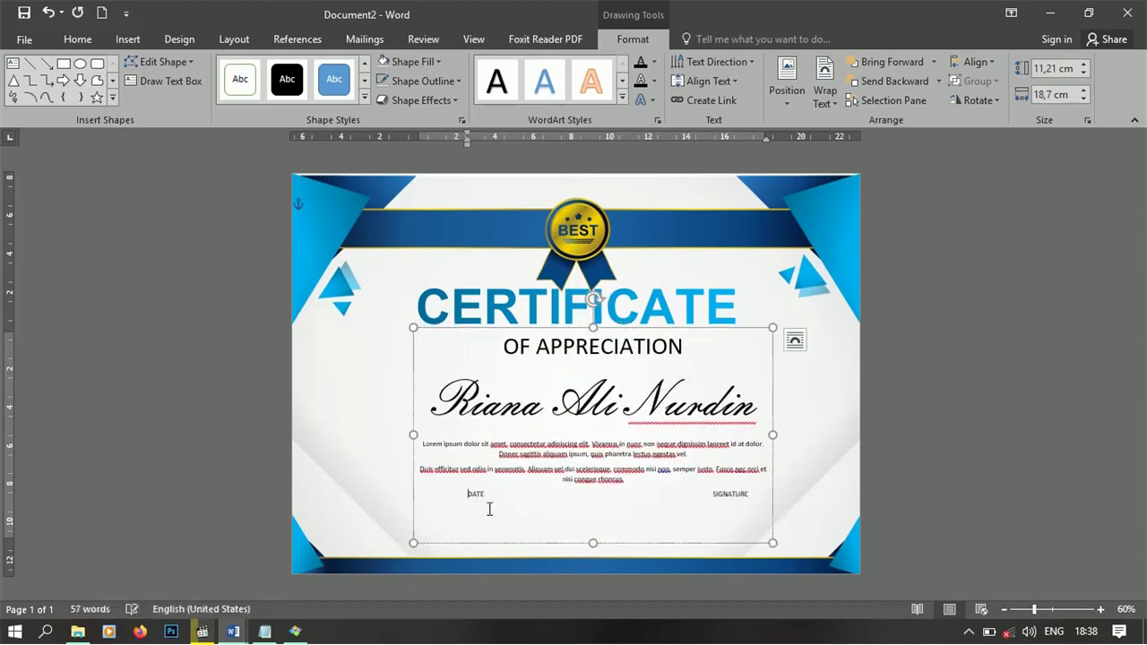
Select the DATE and SIGNATURE line and check its font size, leaving it at 11 pt
left_click_drag(422, 444, 647, 498)
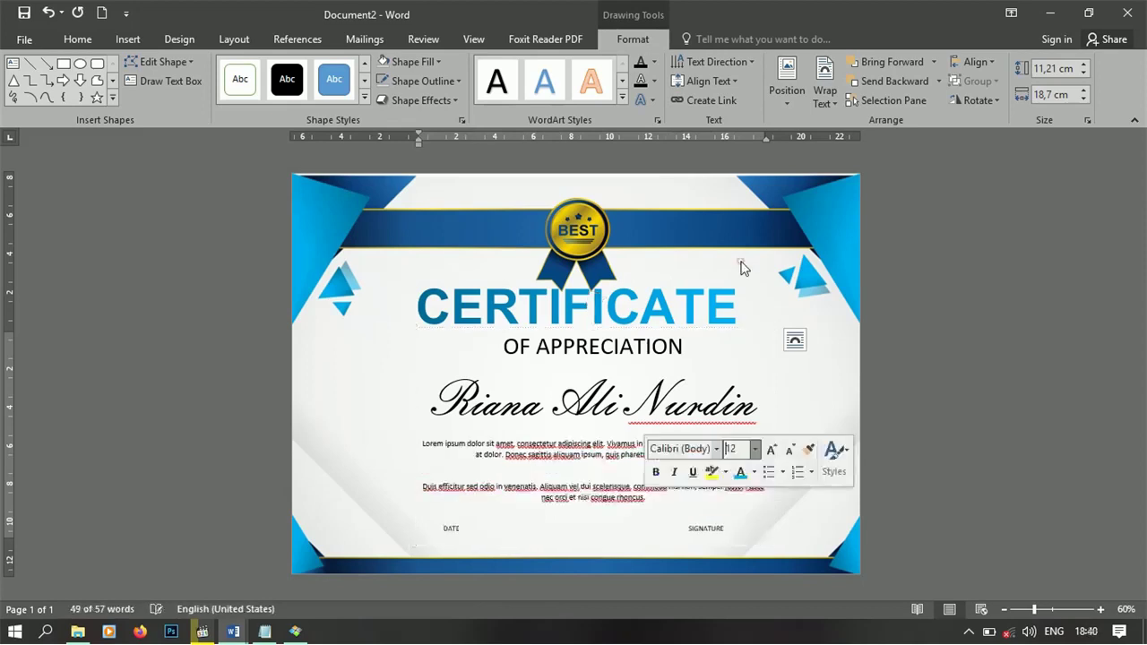
left_click_drag(723, 530, 413, 548)
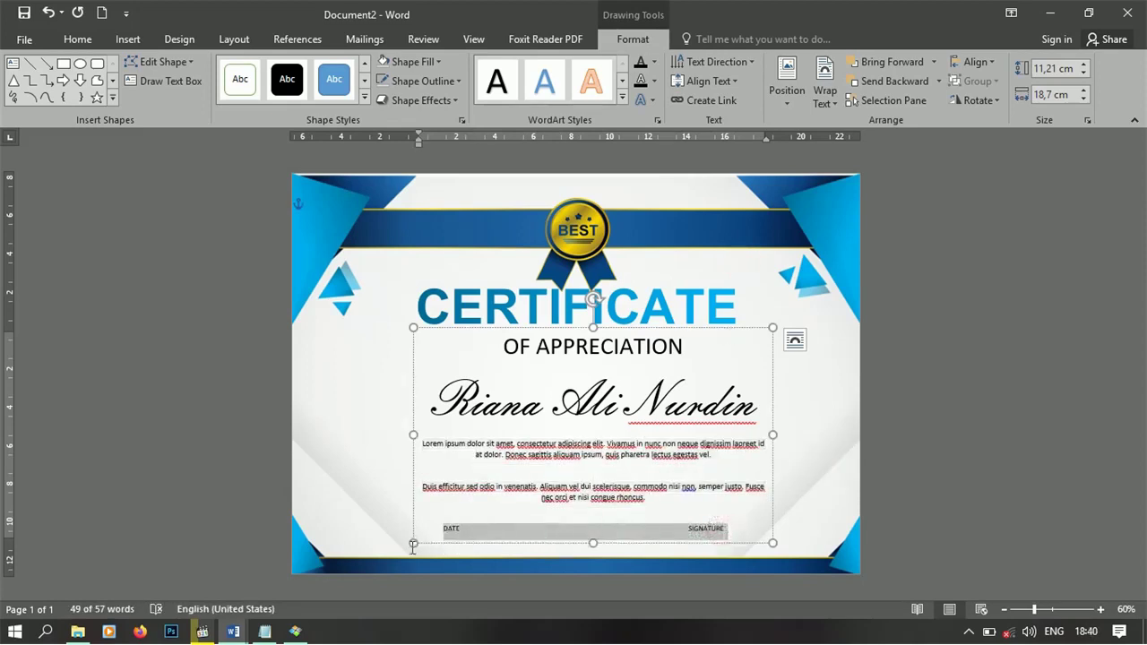
right_click(506, 534)
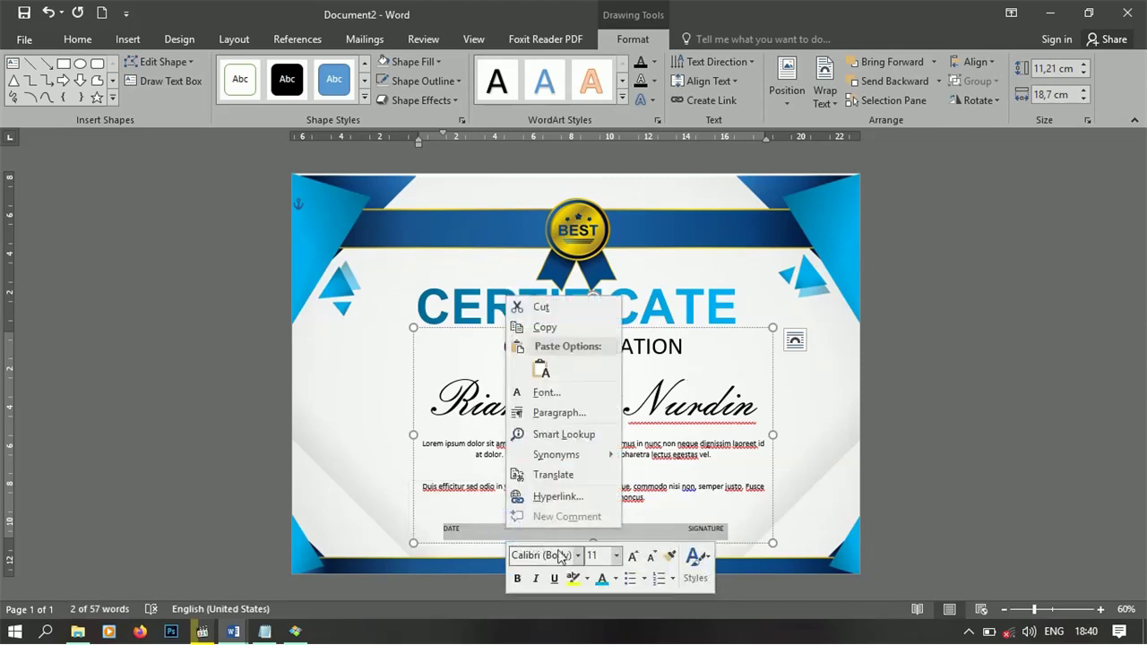
left_click(616, 556)
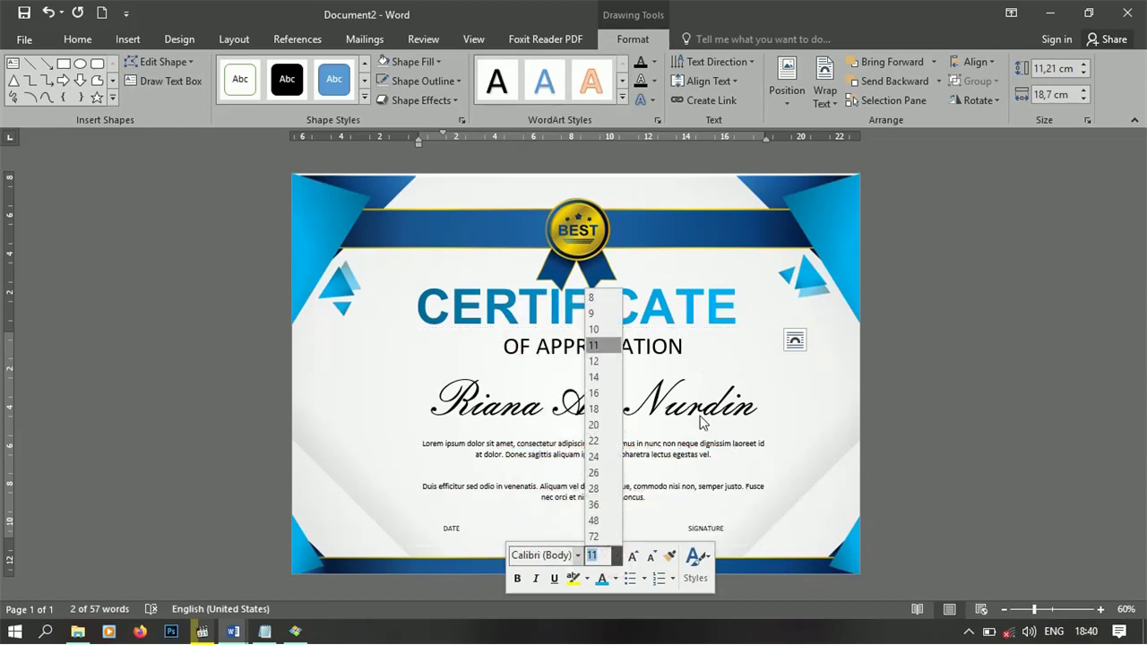
key("Escape")
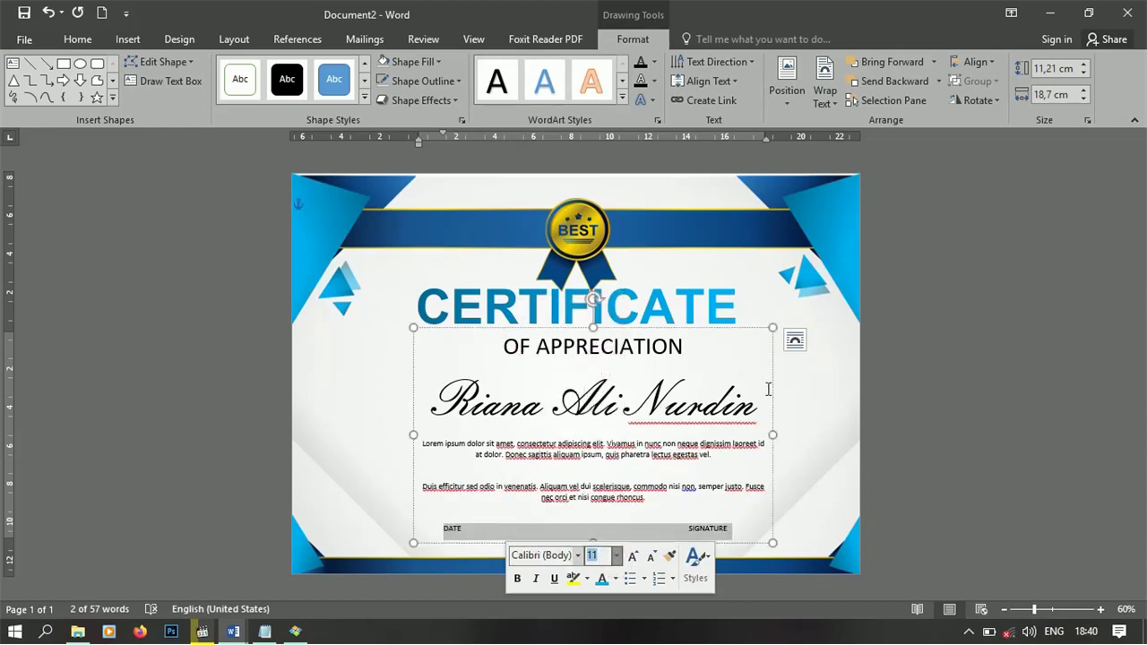
left_click(768, 388)
Nudge the text box up and align it to the page centre guide
left_click(711, 327)
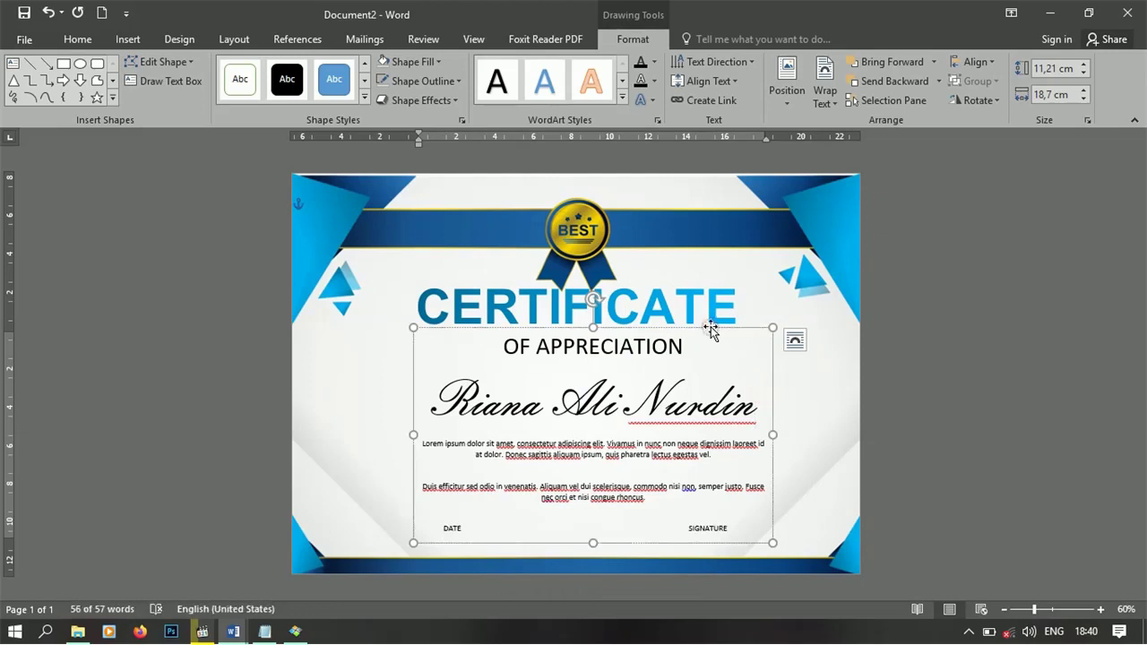
key("Up")
key("Up")
key("Up")
key("Up")
key("Up")
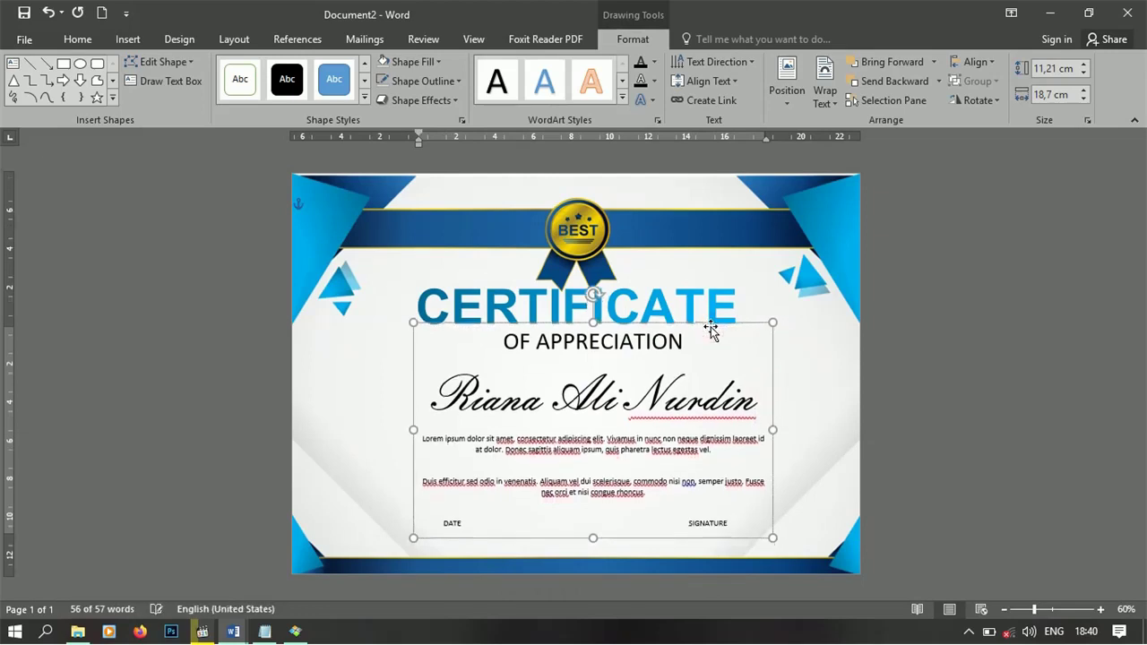
key("Up")
key("Up")
key("Up")
key("Up")
key("Up")
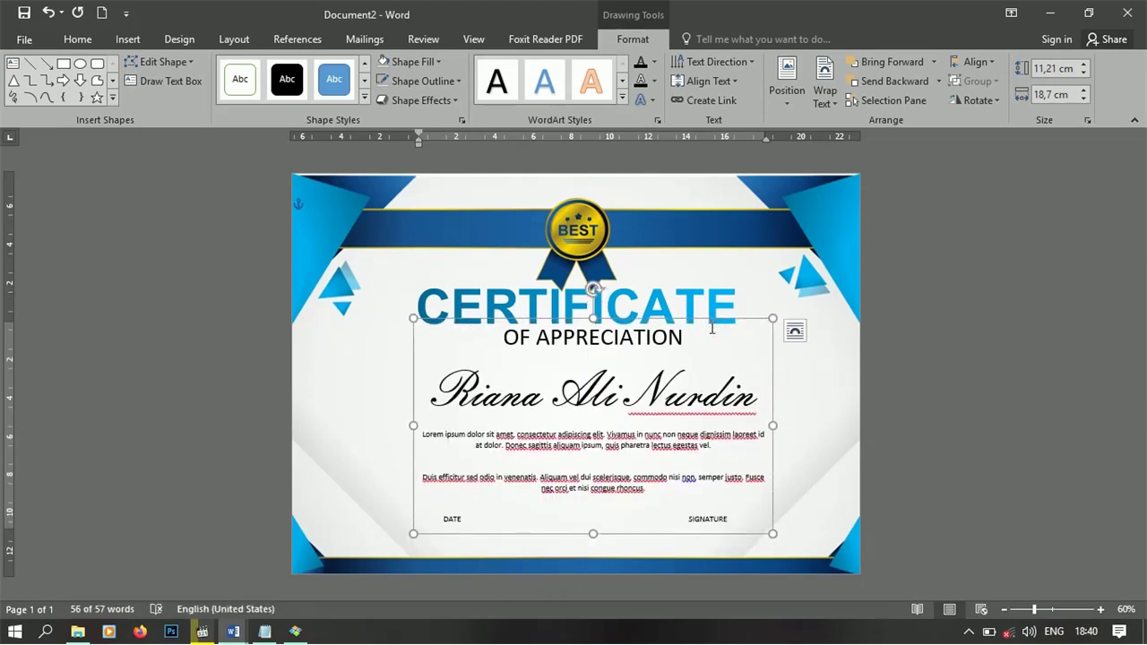
left_click_drag(631, 315, 614, 315)
left_click(781, 406)
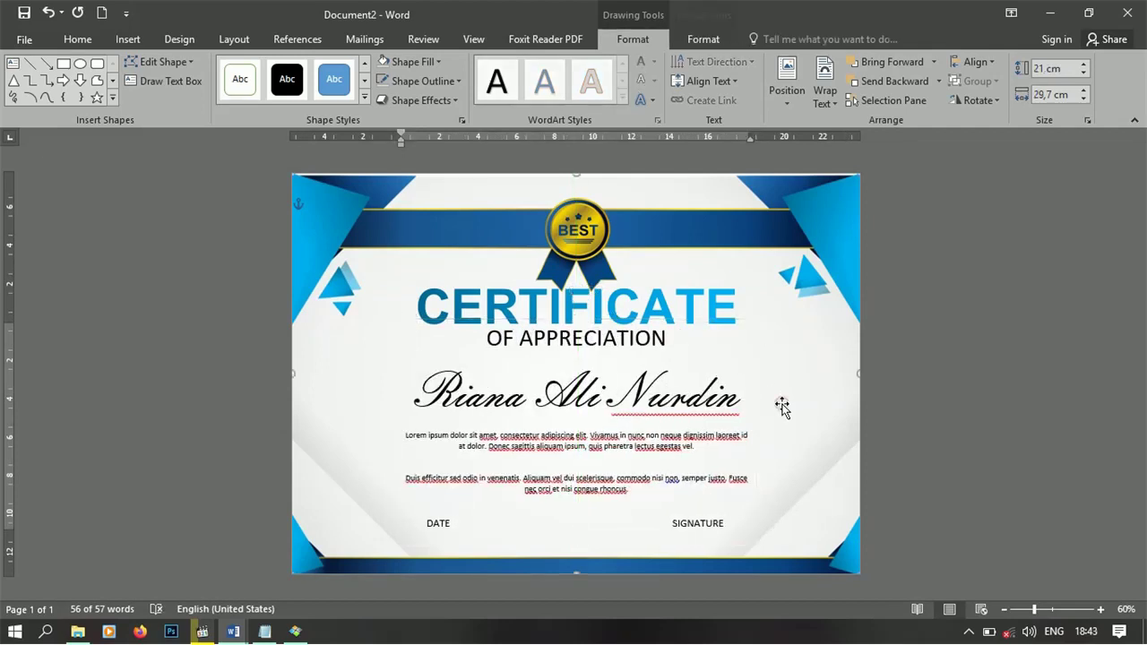